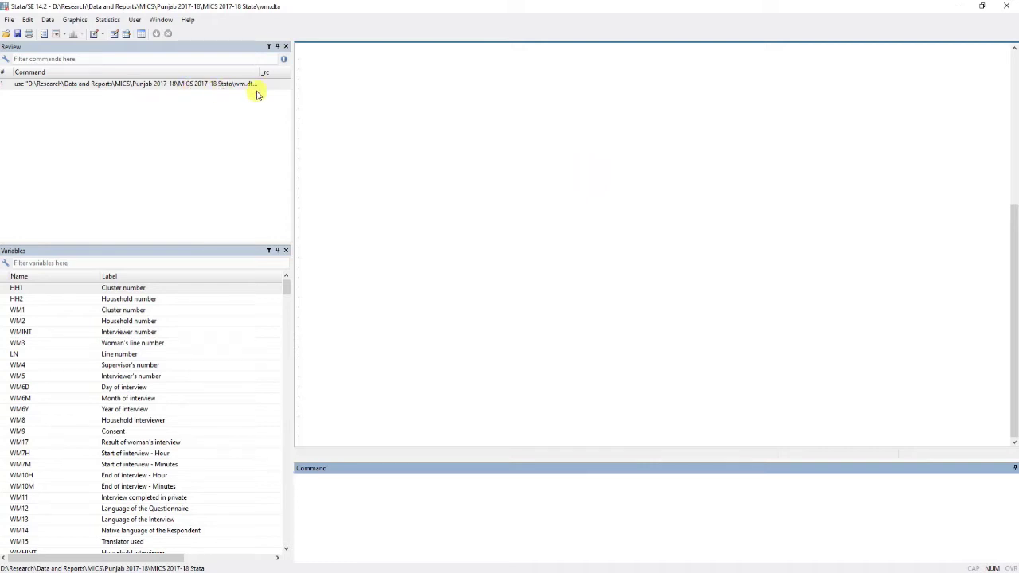
# Step: Recall the command that loaded wm.dta and change its opening from use to merge m:1
pyautogui.click(229, 85)
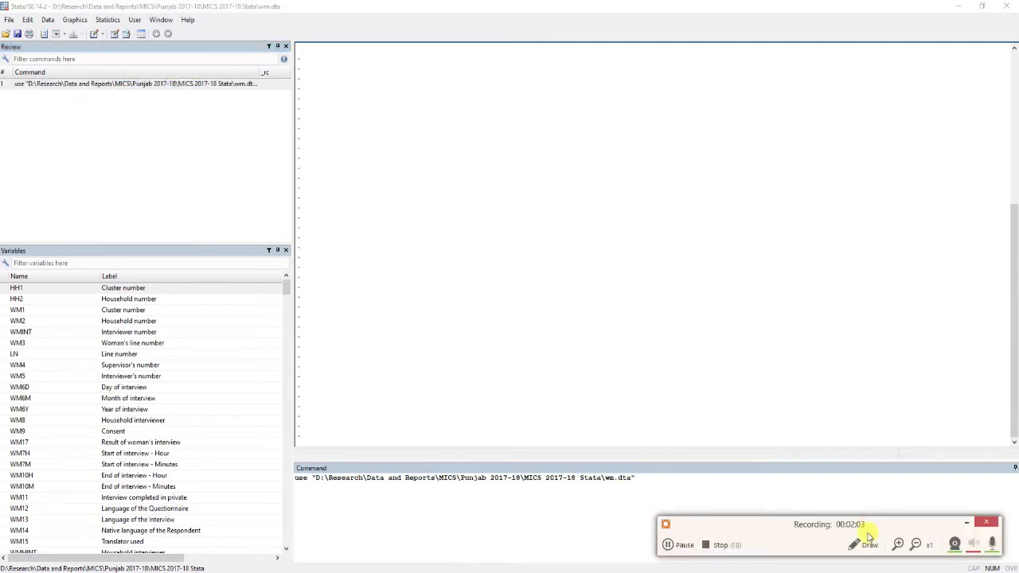
pyautogui.click(896, 542)
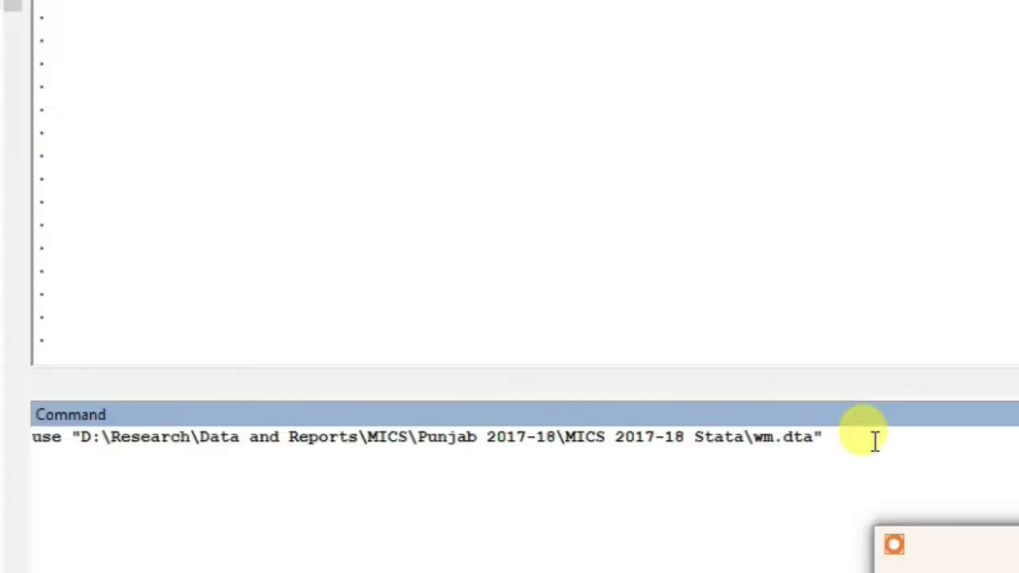
pyautogui.hotkey('ctrl', 'Left')
pyautogui.hotkey('ctrl', 'Left')
pyautogui.hotkey('ctrl', 'Left')
pyautogui.hotkey('ctrl', 'Left')
pyautogui.hotkey('ctrl', 'Left')
pyautogui.hotkey('ctrl', 'Left')
pyautogui.hotkey('ctrl', 'Left')
pyautogui.hotkey('ctrl', 'Left')
pyautogui.hotkey('ctrl', 'Left')
pyautogui.hotkey('ctrl', 'Left')
pyautogui.hotkey('ctrl', 'shift', 'Right')
pyautogui.write('merge')
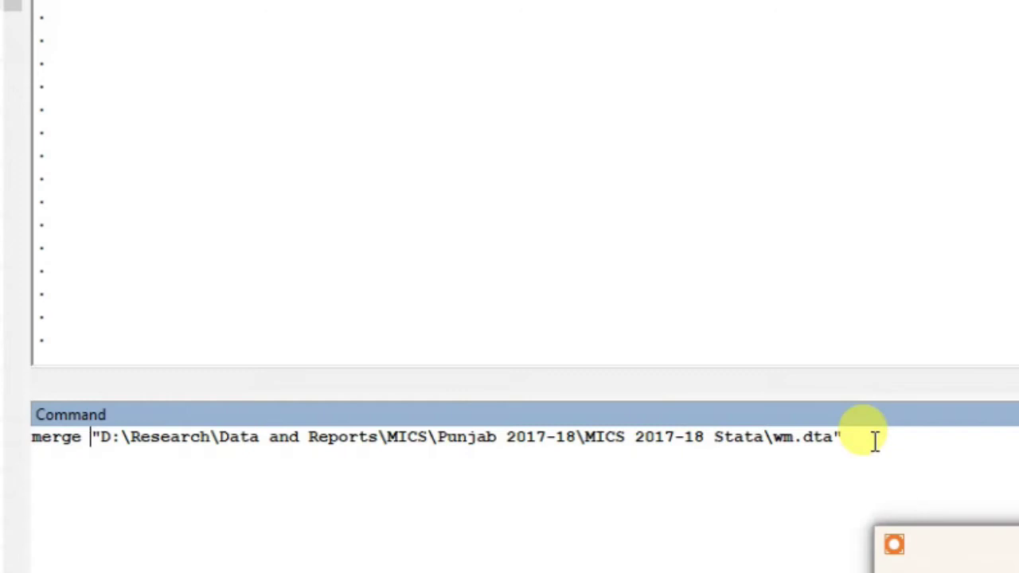
pyautogui.write('m')
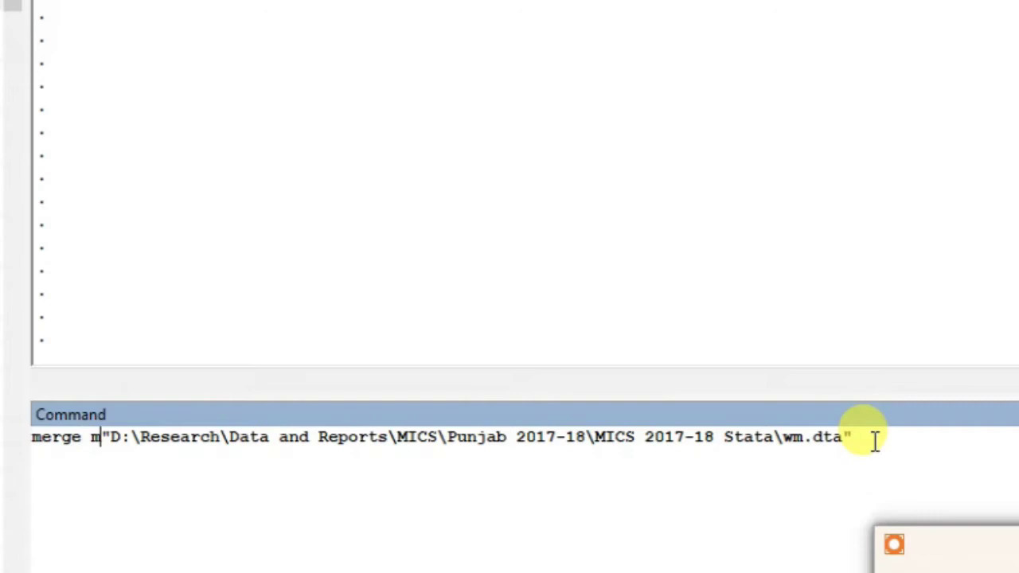
pyautogui.write(':1')
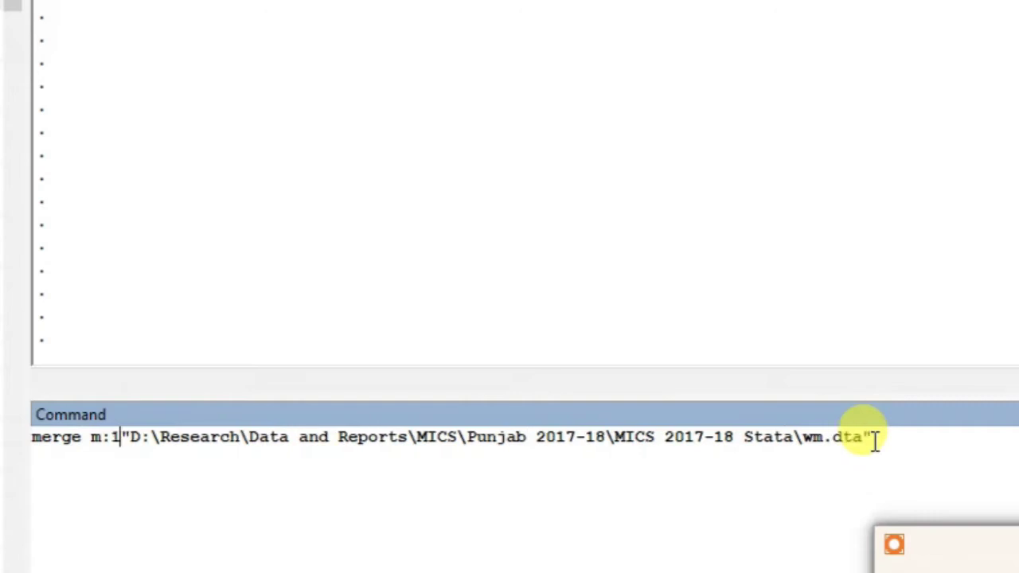
# Step: Replace the file name wm with hh in the merge command's path so it points to hh.dta
pyautogui.press('End')
pyautogui.press('Left')
pyautogui.press('Left')
pyautogui.press('Left')
pyautogui.press('Left')
pyautogui.press('Left')
pyautogui.hotkey('shift', 'Left')
pyautogui.hotkey('shift', 'Left')
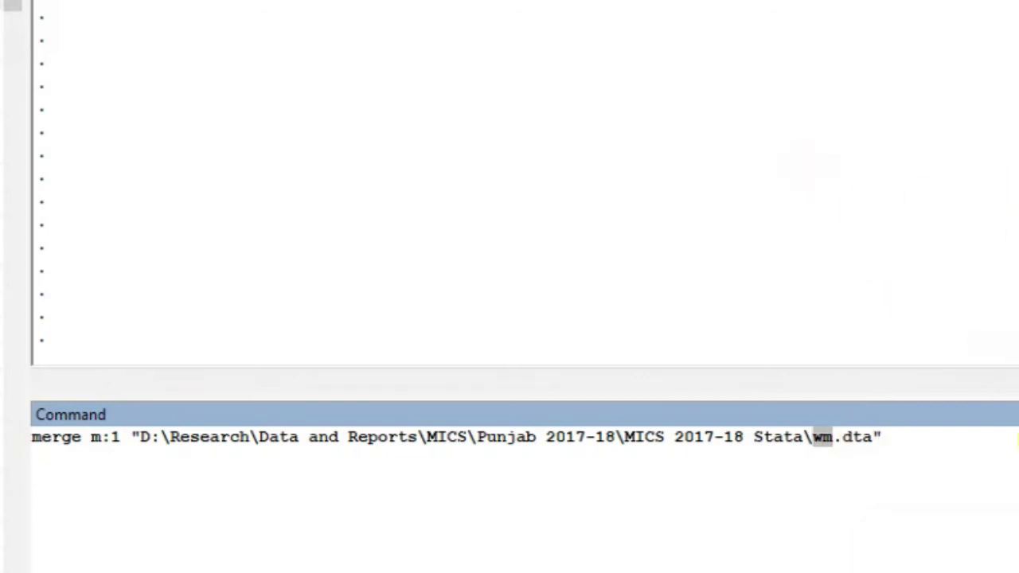
pyautogui.write('hh')
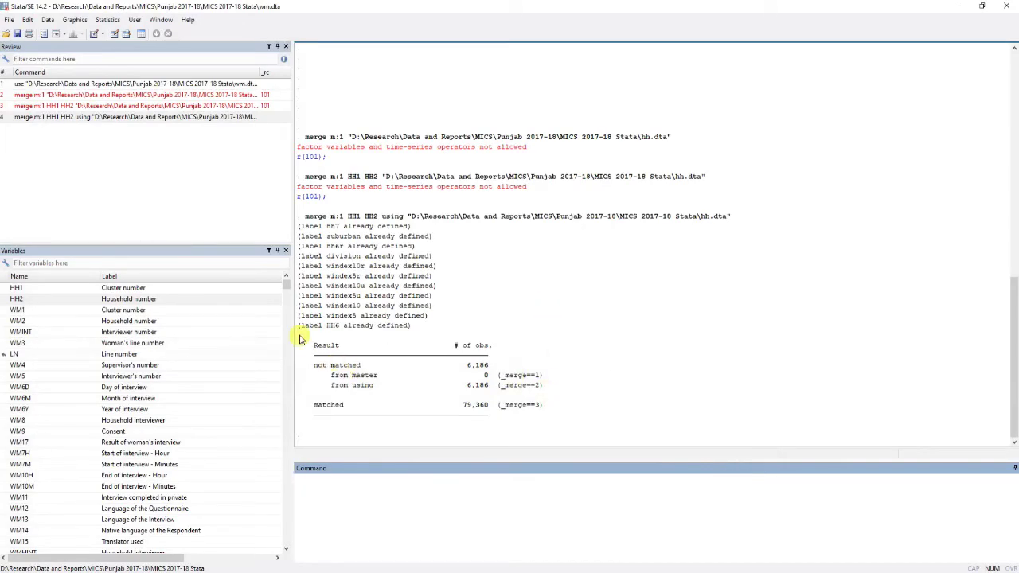
# Step: Review the merge result table and delete the observations found only in the using file with drop if _merge==2
pyautogui.moveTo(301, 340); pyautogui.dragTo(579, 427)
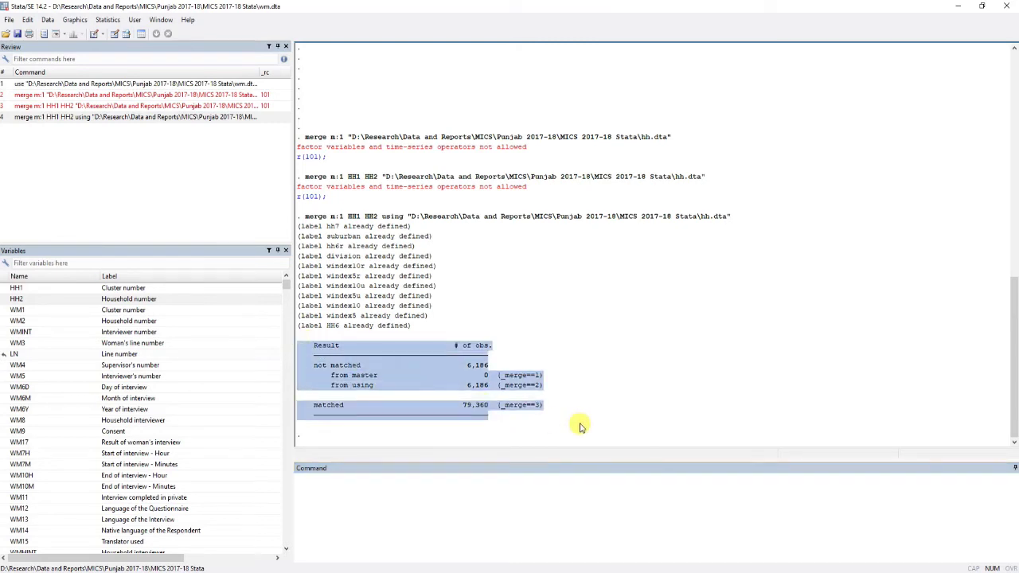
pyautogui.click(580, 427)
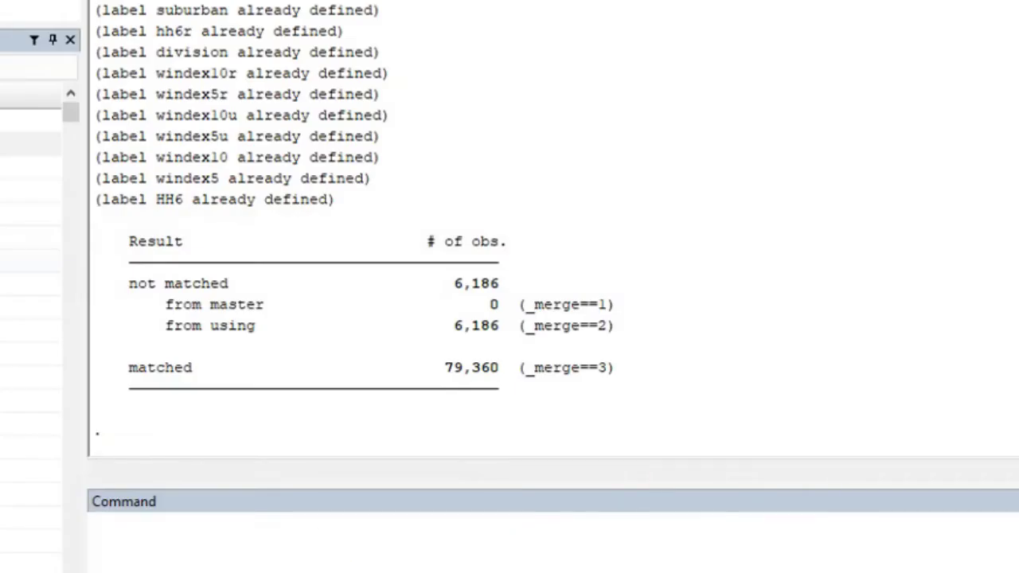
pyautogui.click(90, 521)
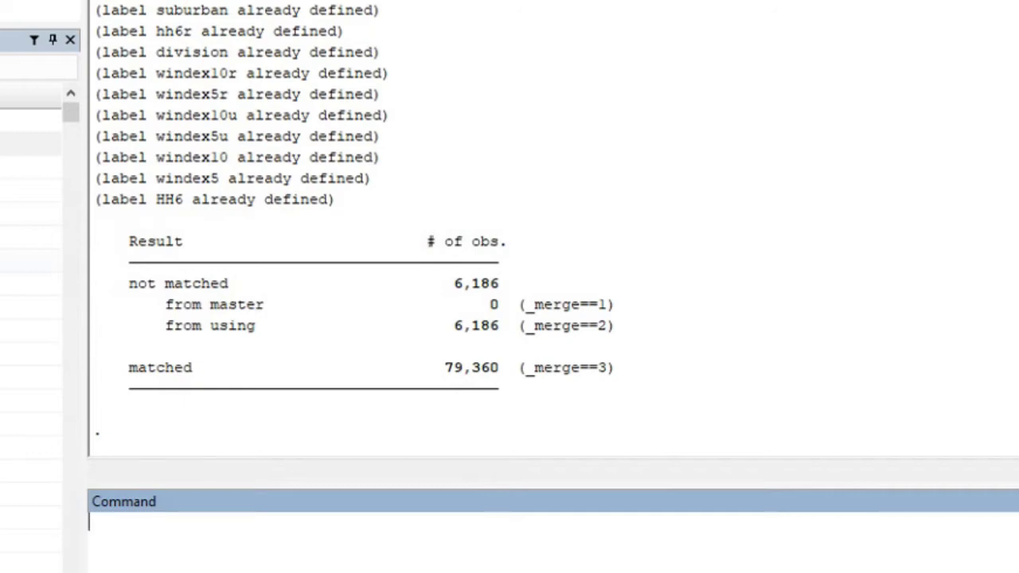
pyautogui.write('drop if _merge')
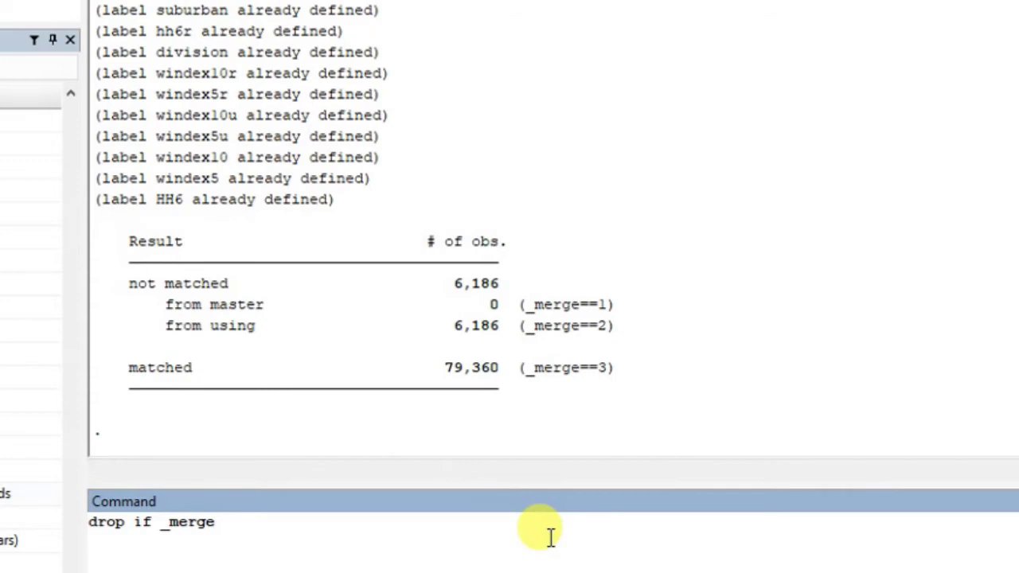
pyautogui.write('==2')
pyautogui.moveTo(164, 328); pyautogui.dragTo(613, 335)
pyautogui.click(463, 521)
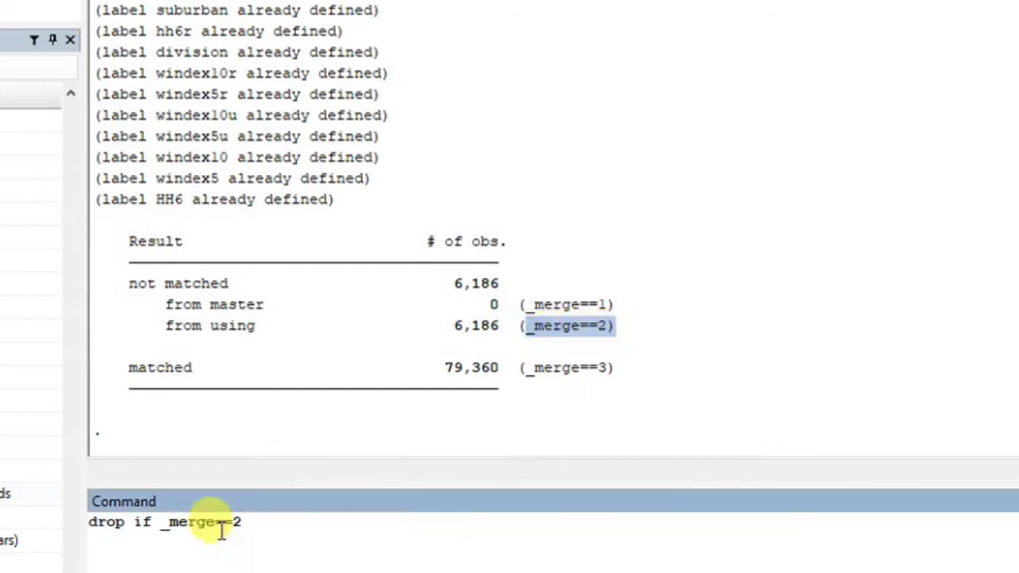
pyautogui.press('Return')
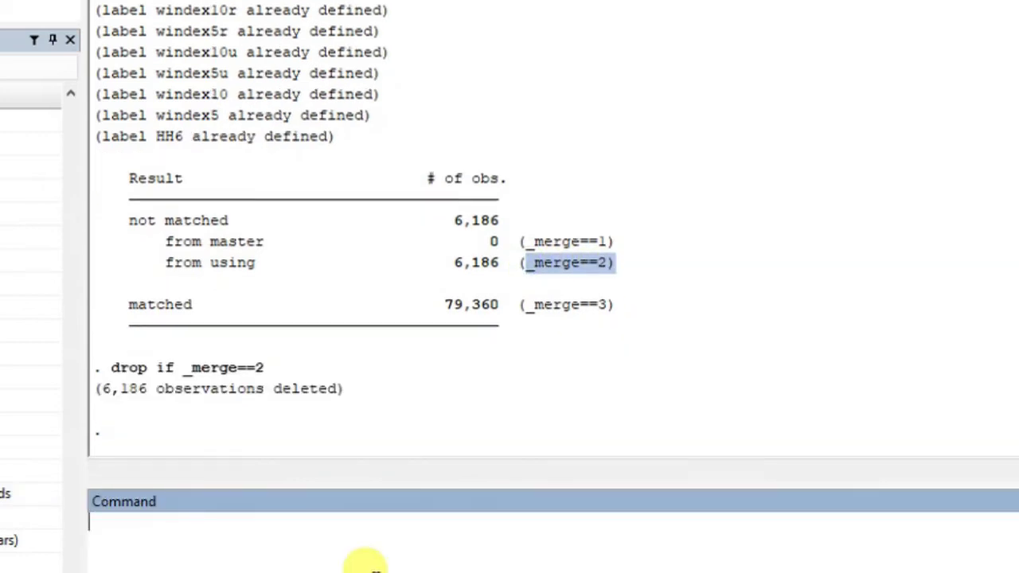
pyautogui.moveTo(147, 390); pyautogui.dragTo(109, 394)
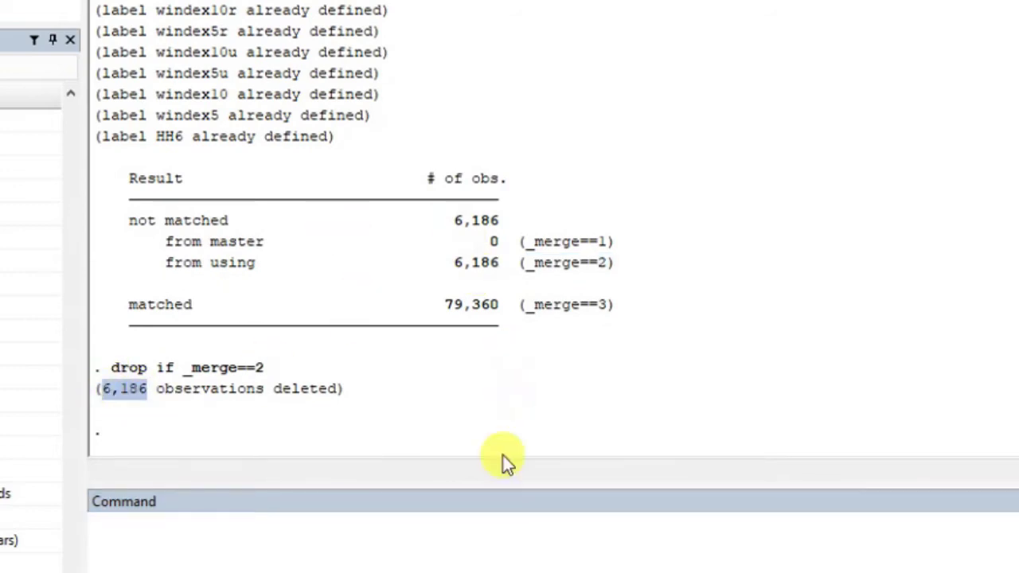
pyautogui.click(421, 539)
pyautogui.click(335, 402)
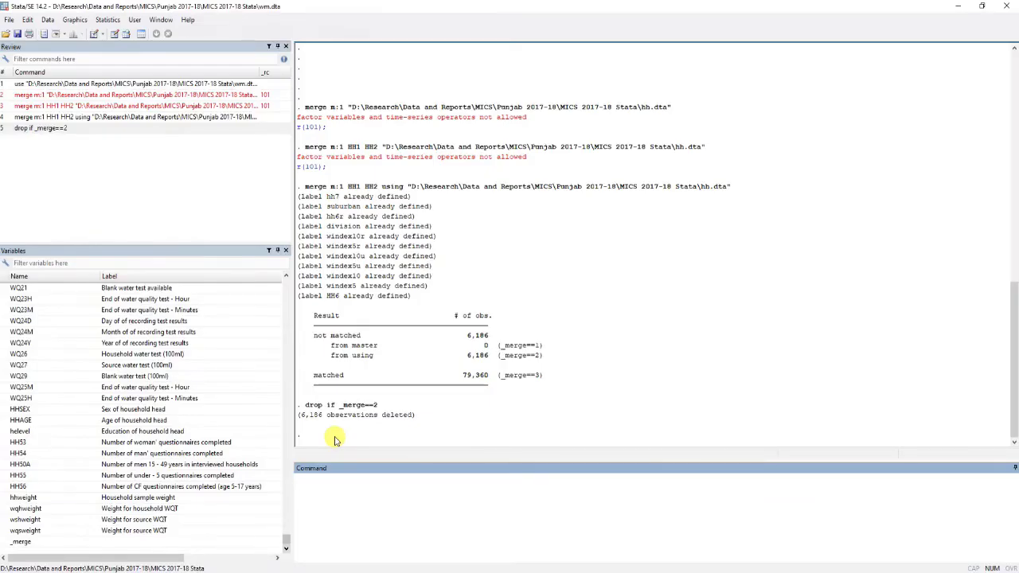
# Step: Open ch.dta from the MICS 2017-18 Stata folder and browse its observations in the Data Editor
pyautogui.click(236, 568)
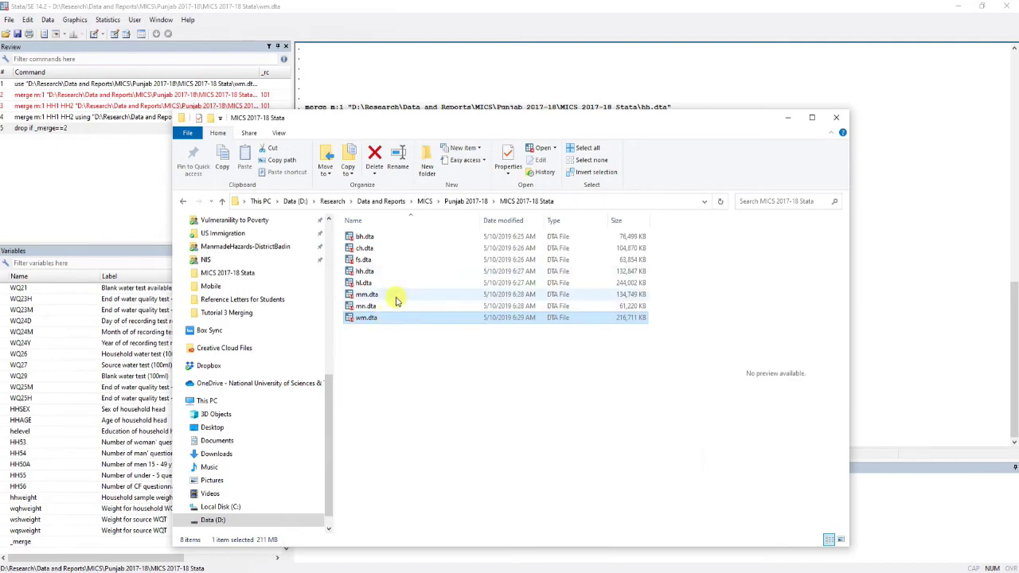
pyautogui.doubleClick(394, 248)
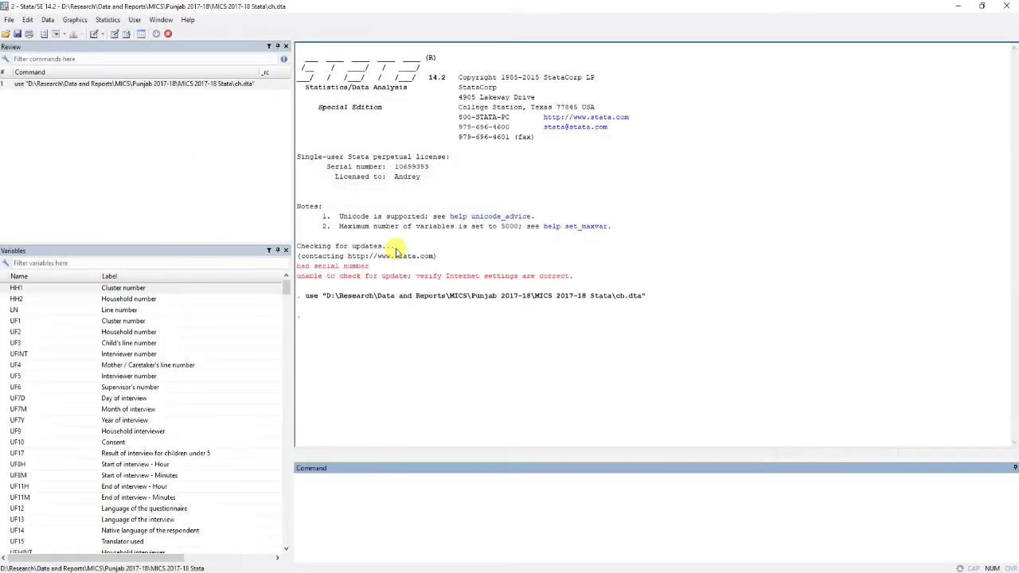
pyautogui.click(136, 35)
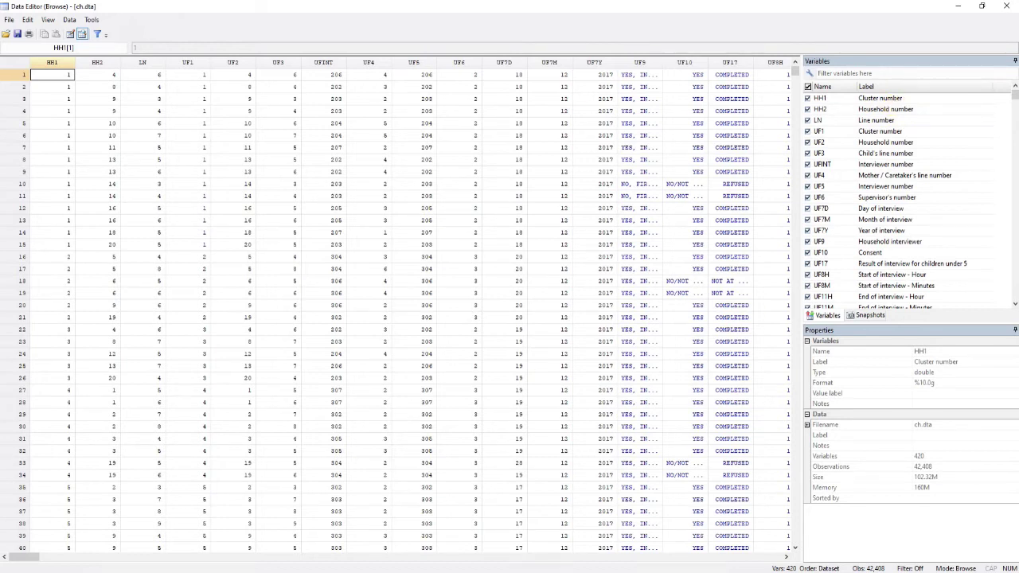
pyautogui.click(896, 544)
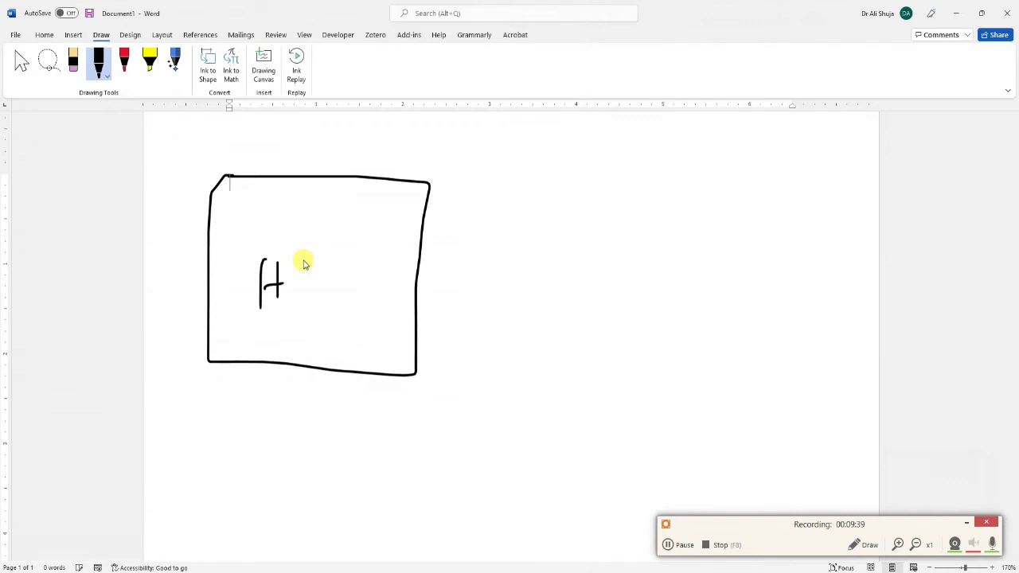
# Step: In the Word sketch, finish the HH label inside the black box and draw an arrow from the box to a circled 1
pyautogui.moveTo(304, 259)
pyautogui.mouseDown()
pyautogui.moveTo(305, 312)
pyautogui.moveTo(319, 310)
pyautogui.moveTo(321, 283)
pyautogui.mouseUp()
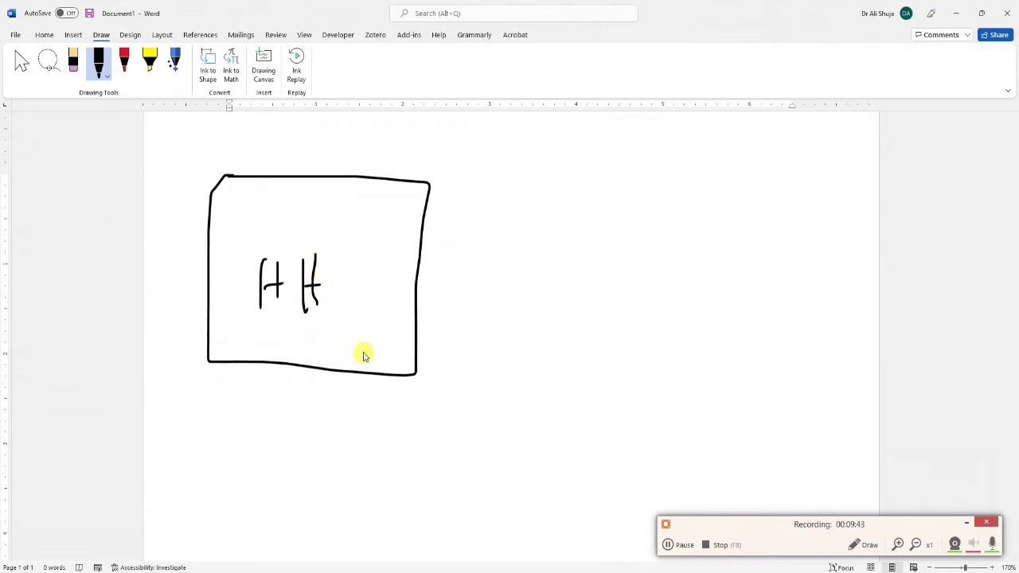
pyautogui.moveTo(424, 212)
pyautogui.mouseDown()
pyautogui.moveTo(472, 194)
pyautogui.moveTo(476, 208)
pyautogui.moveTo(498, 209)
pyautogui.moveTo(488, 177)
pyautogui.mouseUp()
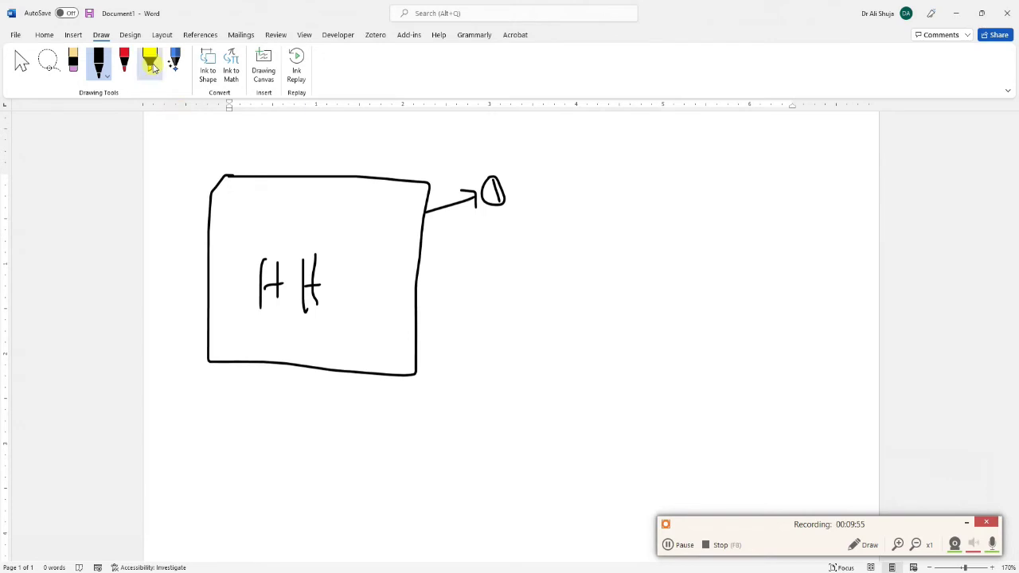
# Step: Set the pen to red and draw two arrows from the HH box, each ending at a box labelled as a WM record
pyautogui.click(109, 81)
pyautogui.click(153, 170)
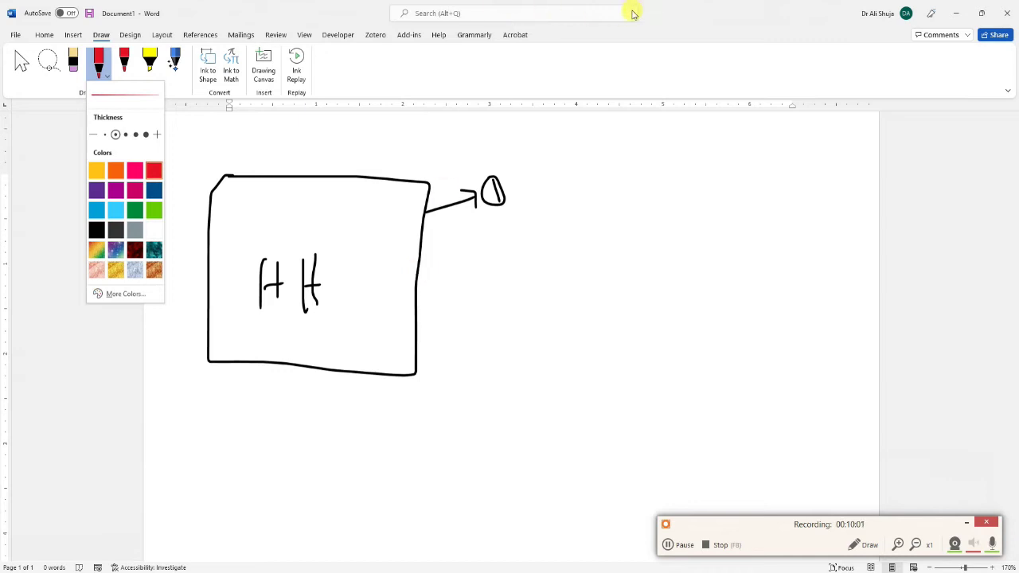
pyautogui.click(657, 10)
pyautogui.moveTo(416, 276)
pyautogui.mouseDown()
pyautogui.moveTo(593, 214)
pyautogui.moveTo(615, 194)
pyautogui.moveTo(618, 217)
pyautogui.moveTo(617, 180)
pyautogui.moveTo(679, 182)
pyautogui.moveTo(668, 227)
pyautogui.moveTo(625, 227)
pyautogui.moveTo(672, 211)
pyautogui.mouseUp()
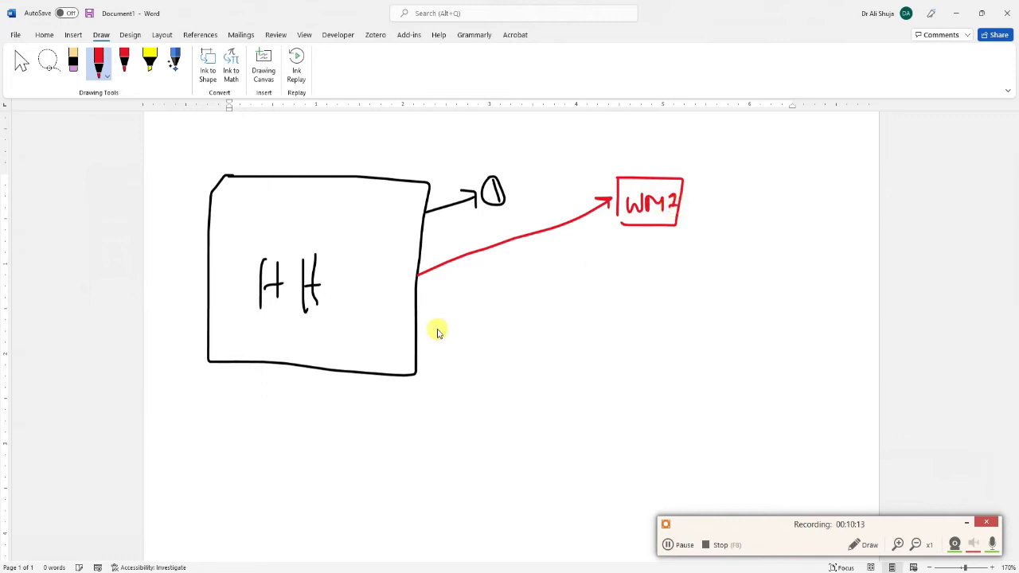
pyautogui.moveTo(419, 293)
pyautogui.mouseDown()
pyautogui.moveTo(535, 409)
pyautogui.moveTo(514, 410)
pyautogui.moveTo(546, 417)
pyautogui.moveTo(570, 393)
pyautogui.moveTo(579, 411)
pyautogui.moveTo(595, 385)
pyautogui.moveTo(620, 401)
pyautogui.mouseUp()
pyautogui.moveTo(541, 394)
pyautogui.mouseDown()
pyautogui.moveTo(612, 425)
pyautogui.moveTo(648, 410)
pyautogui.moveTo(628, 370)
pyautogui.moveTo(537, 390)
pyautogui.mouseUp()
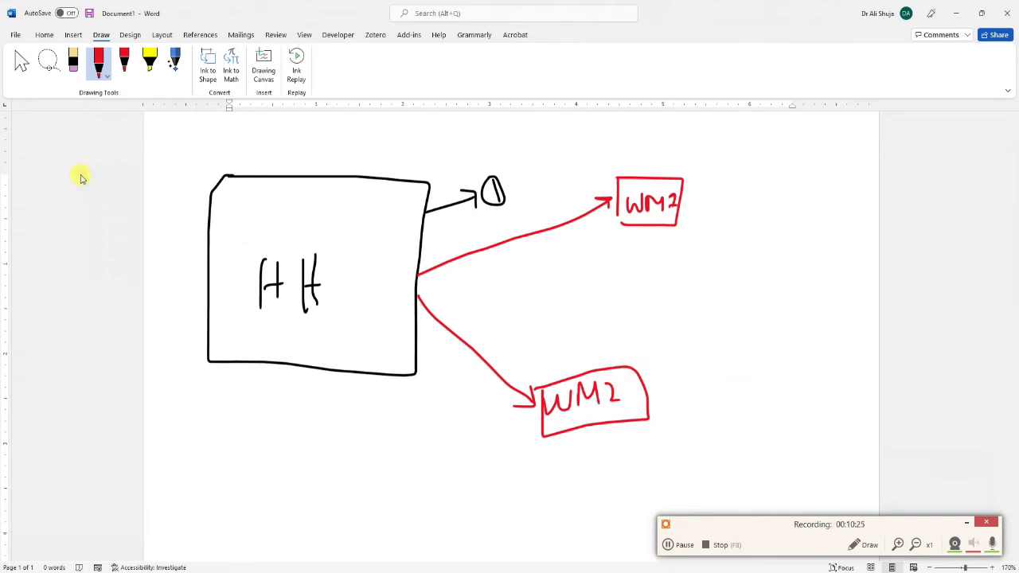
# Step: Set the pen to green and draw arrows from the lower WM2 box to two boxes labelled CH1 and CH2
pyautogui.click(107, 77)
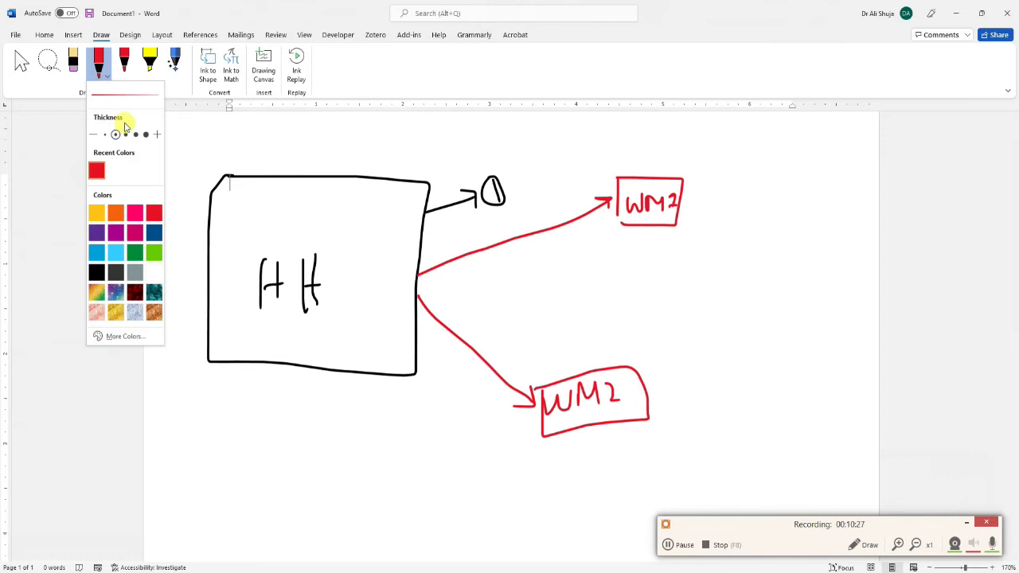
pyautogui.click(135, 253)
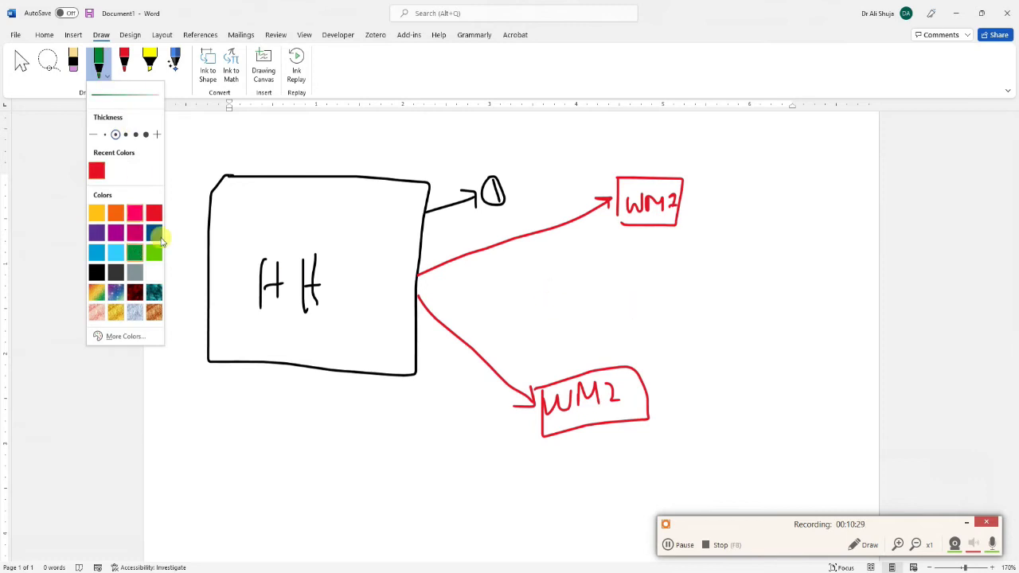
pyautogui.click(697, 11)
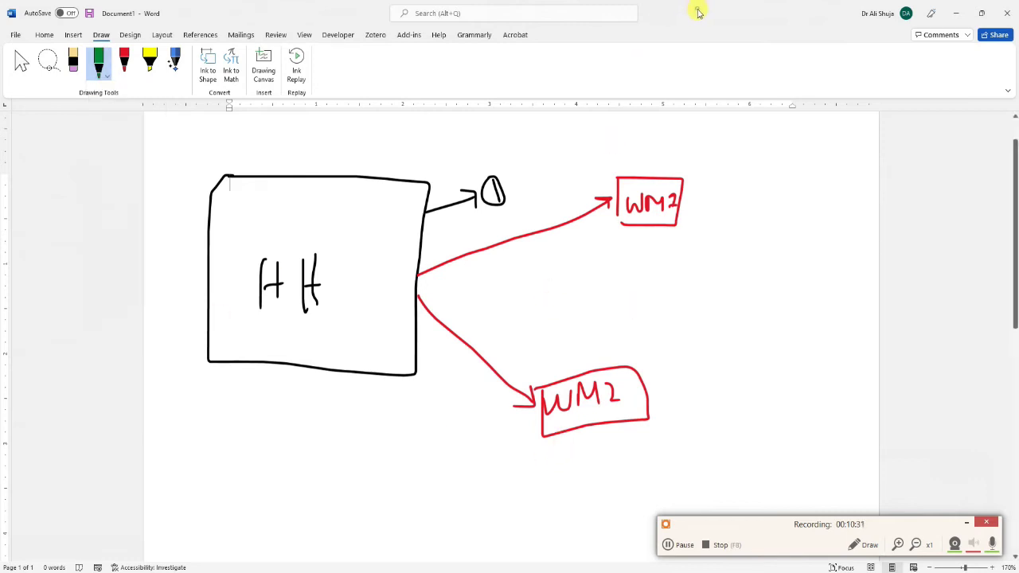
pyautogui.scroll(-3, 654, 395)
pyautogui.scroll(1, 657, 396)
pyautogui.scroll(1, 657, 396)
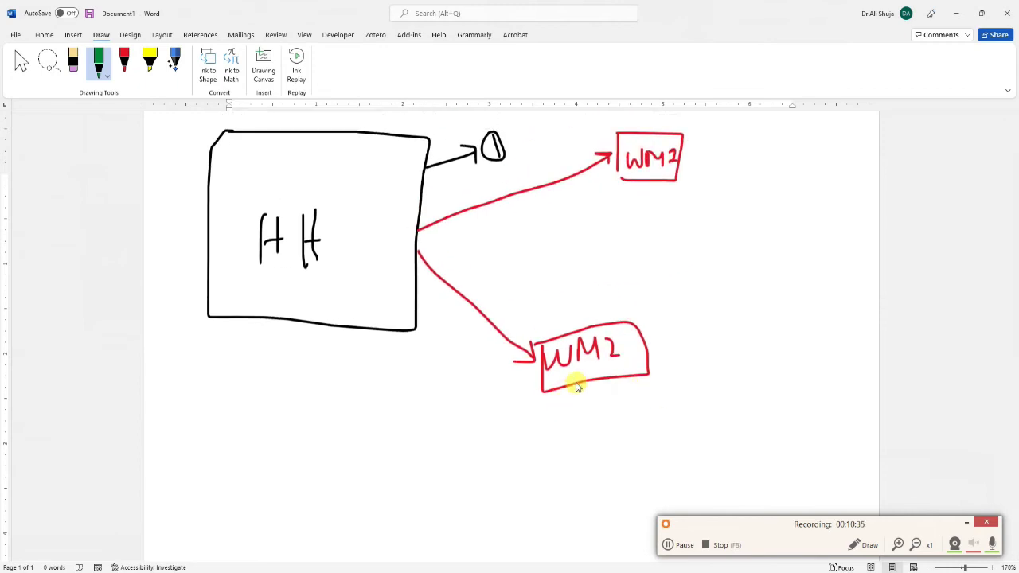
pyautogui.moveTo(573, 388)
pyautogui.mouseDown()
pyautogui.moveTo(550, 461)
pyautogui.moveTo(562, 459)
pyautogui.mouseUp()
pyautogui.moveTo(522, 486)
pyautogui.mouseDown()
pyautogui.moveTo(526, 504)
pyautogui.moveTo(557, 495)
pyautogui.moveTo(559, 506)
pyautogui.mouseUp()
pyautogui.moveTo(501, 481)
pyautogui.mouseDown()
pyautogui.moveTo(533, 532)
pyautogui.moveTo(588, 507)
pyautogui.moveTo(513, 489)
pyautogui.mouseUp()
pyautogui.moveTo(657, 457)
pyautogui.mouseDown()
pyautogui.moveTo(689, 483)
pyautogui.moveTo(693, 459)
pyautogui.moveTo(723, 463)
pyautogui.moveTo(651, 498)
pyautogui.moveTo(747, 476)
pyautogui.moveTo(736, 439)
pyautogui.moveTo(715, 424)
pyautogui.moveTo(645, 450)
pyautogui.mouseUp()
pyautogui.moveTo(619, 377)
pyautogui.mouseDown()
pyautogui.moveTo(642, 429)
pyautogui.moveTo(615, 422)
pyautogui.moveTo(643, 425)
pyautogui.mouseUp()
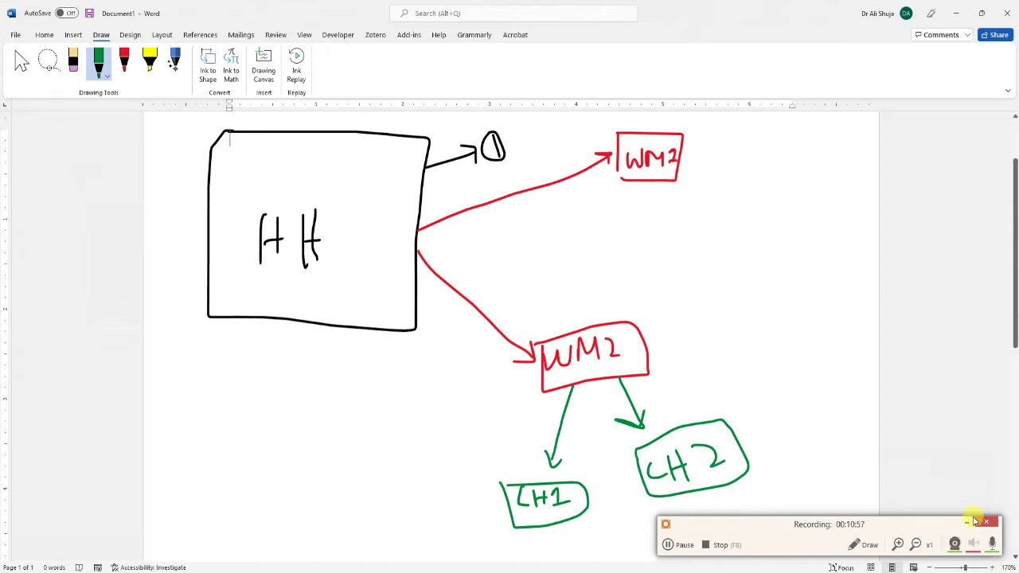
pyautogui.click(967, 525)
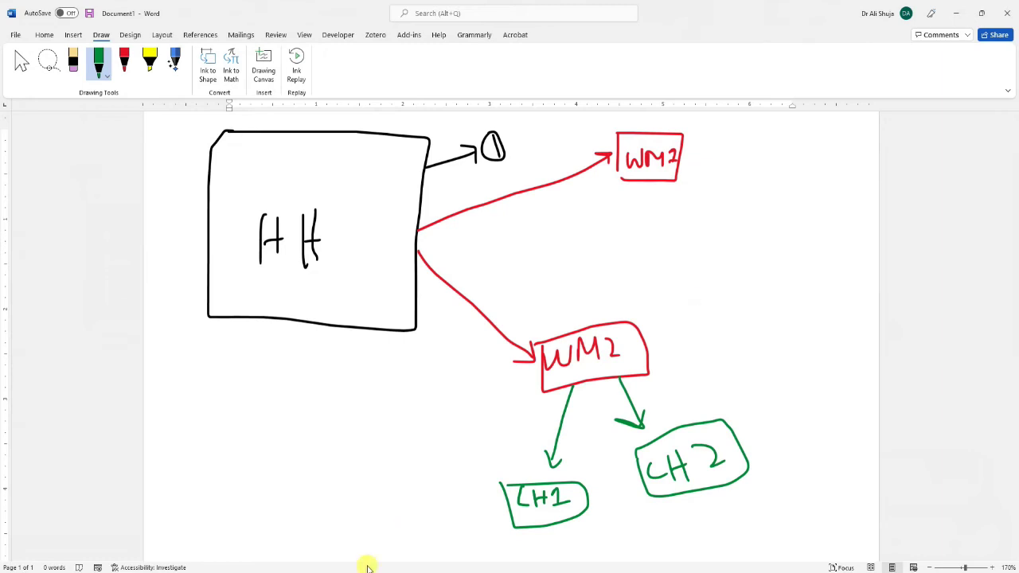
# Step: Switch to the Stata session holding the merged wm.dta and open its observations in the Data Editor for browsing
pyautogui.moveTo(326, 565)
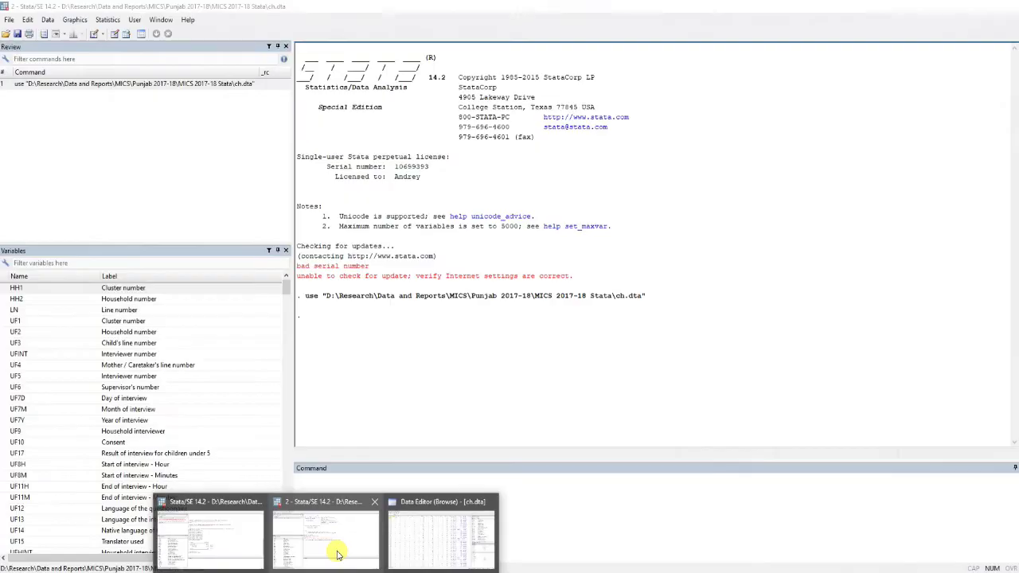
pyautogui.click(198, 549)
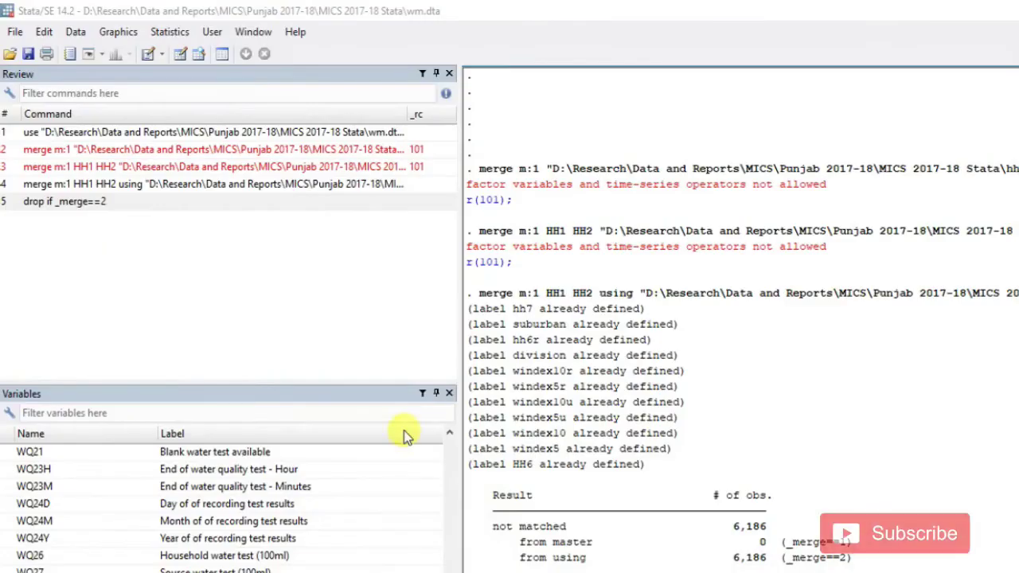
pyautogui.click(199, 56)
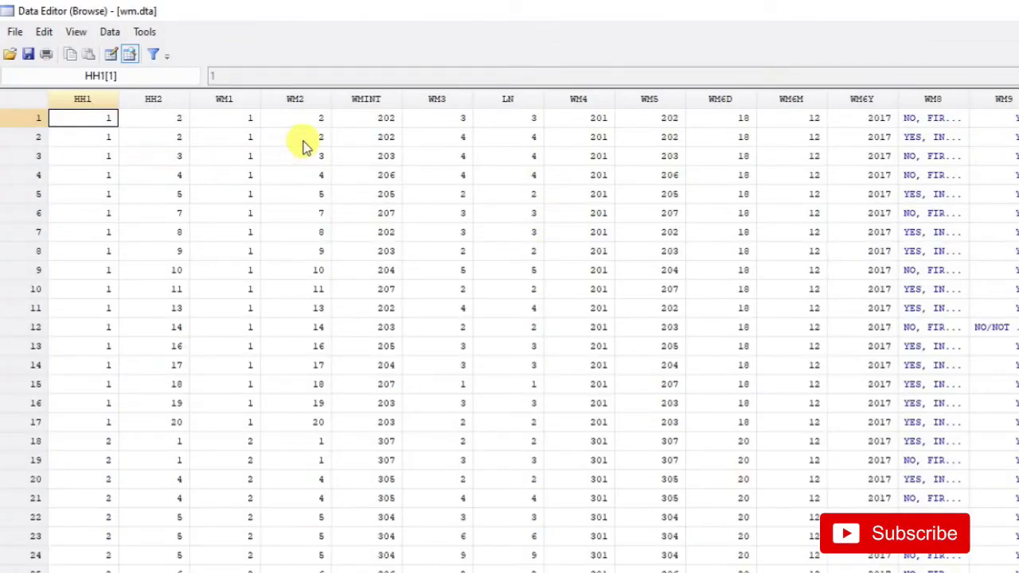
# Step: Examine the WM3 and LN line numbers of the first women's records and look across the neighbouring columns
pyautogui.click(454, 120)
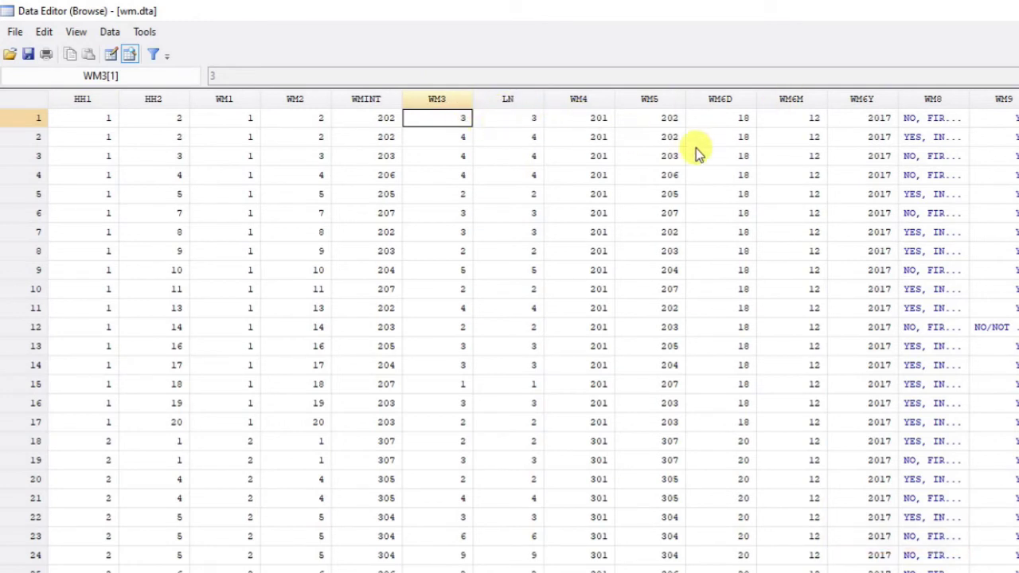
pyautogui.click(500, 124)
pyautogui.press('Right')
pyautogui.press('Right')
pyautogui.press('Right')
pyautogui.press('Right')
pyautogui.press('Right')
pyautogui.press('Right')
pyautogui.press('Right')
pyautogui.press('Right')
pyautogui.press('Right')
pyautogui.press('Right')
pyautogui.press('Right')
pyautogui.press('Right')
pyautogui.press('Right')
pyautogui.press('Right')
pyautogui.press('Right')
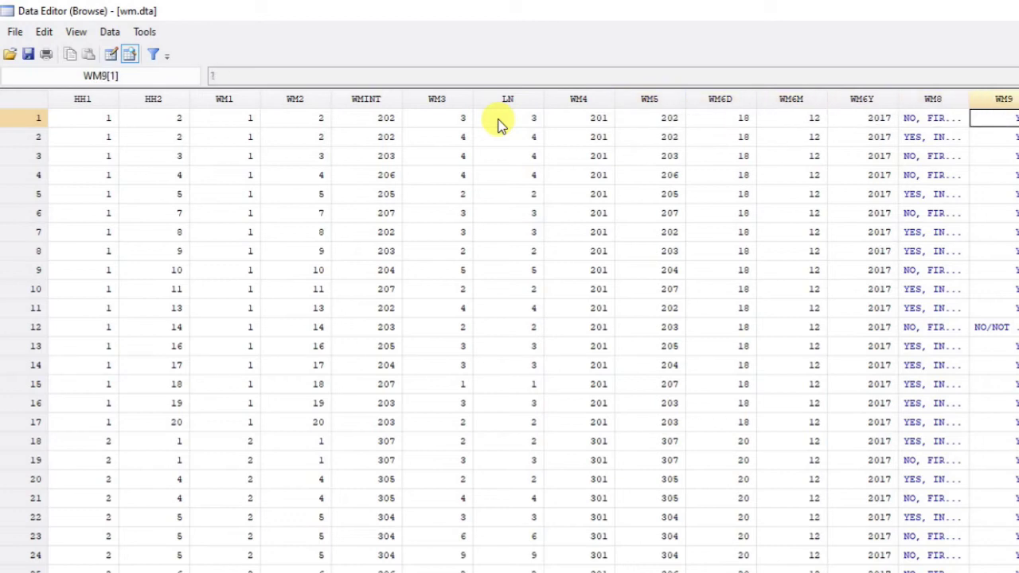
pyautogui.press('Right')
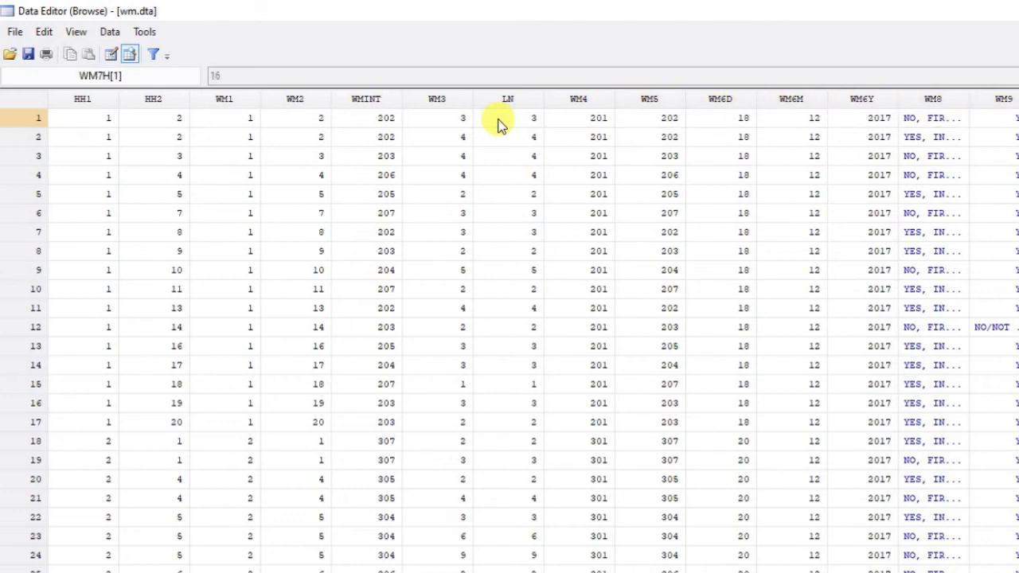
pyautogui.press('Right')
pyautogui.press('Left')
pyautogui.press('Left')
pyautogui.press('Left')
pyautogui.press('Left')
pyautogui.press('Down')
pyautogui.press('Up')
pyautogui.press('Down')
pyautogui.press('Up')
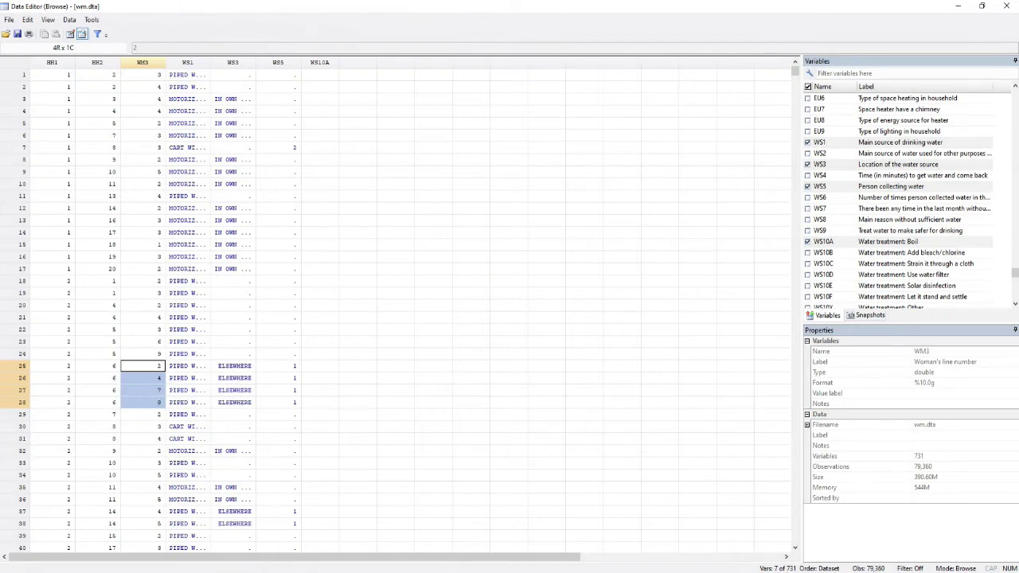
# Step: In the Data Editor for ch.dta, show only the variables HH1, HH2, UF3 and UF4
pyautogui.moveTo(325, 572)
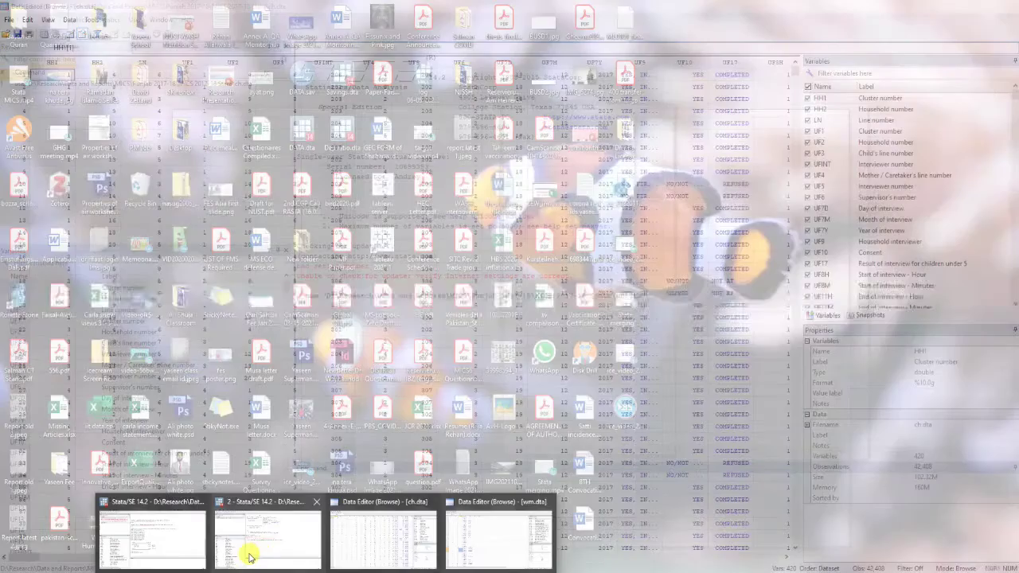
pyautogui.moveTo(245, 552)
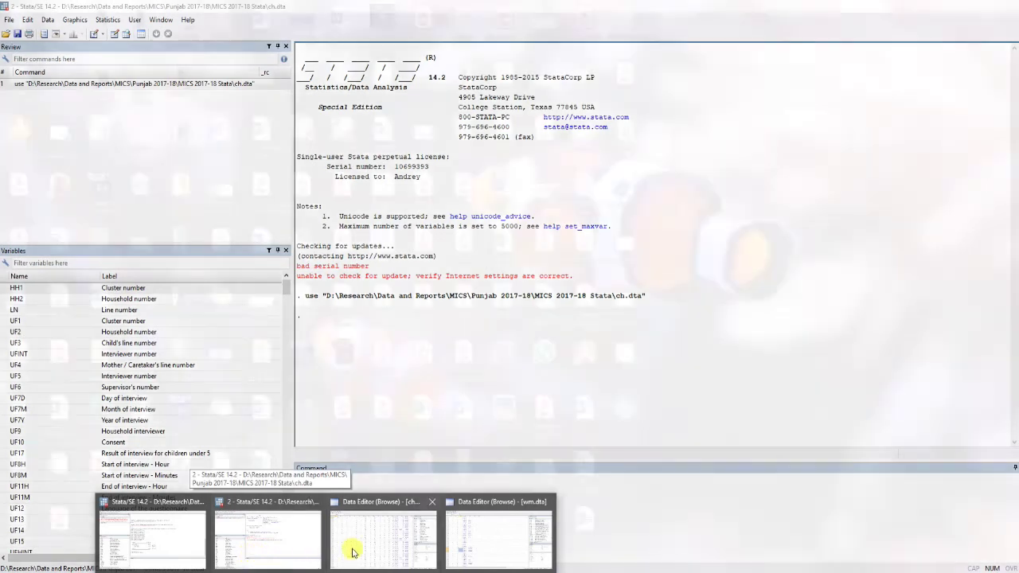
pyautogui.moveTo(355, 552)
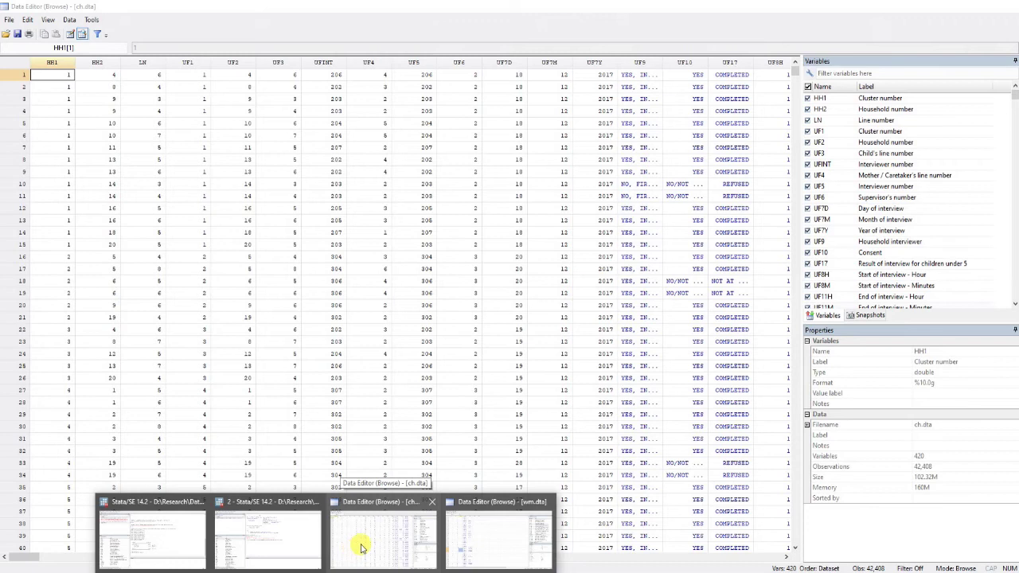
pyautogui.click(361, 548)
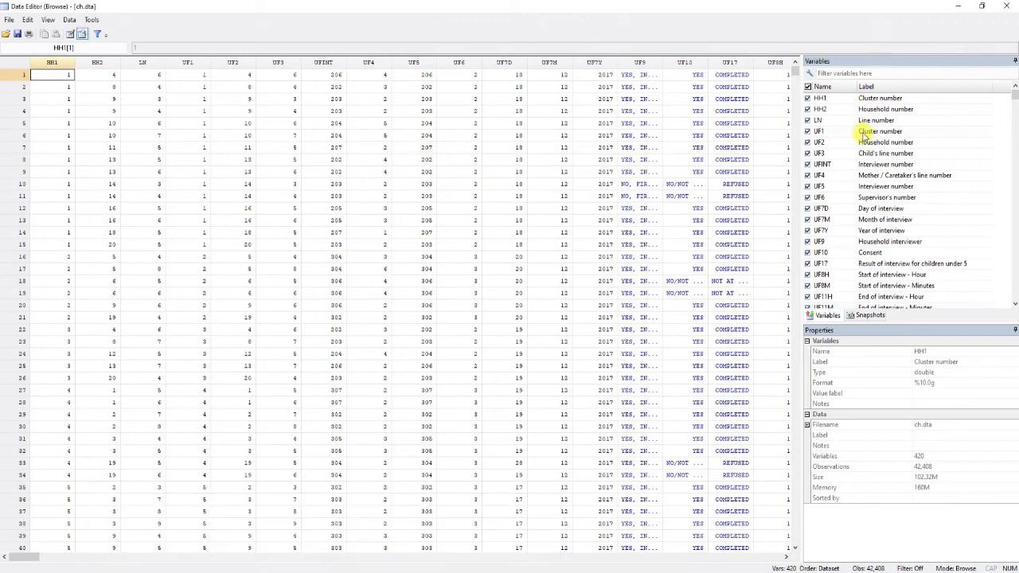
pyautogui.moveTo(871, 97); pyautogui.dragTo(891, 110)
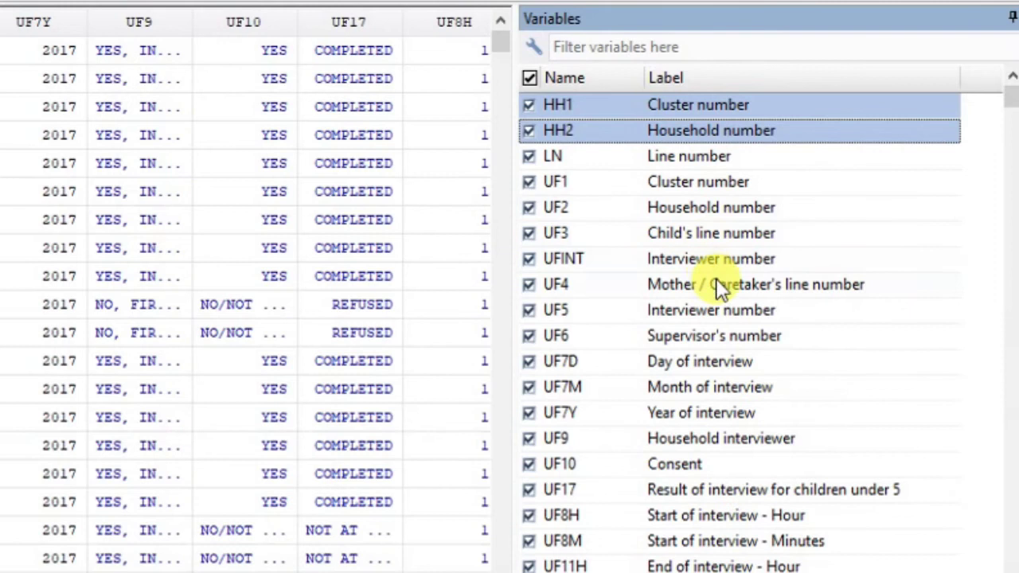
pyautogui.keyDown('ctrl'); pyautogui.click(716, 281); pyautogui.keyUp('ctrl')
pyautogui.rightClick(716, 281)
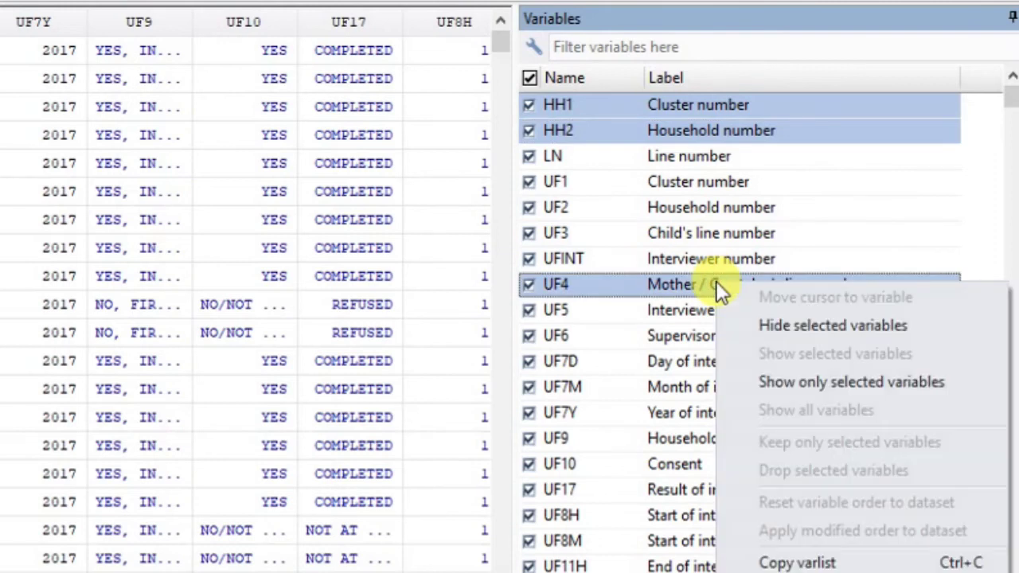
pyautogui.click(721, 155)
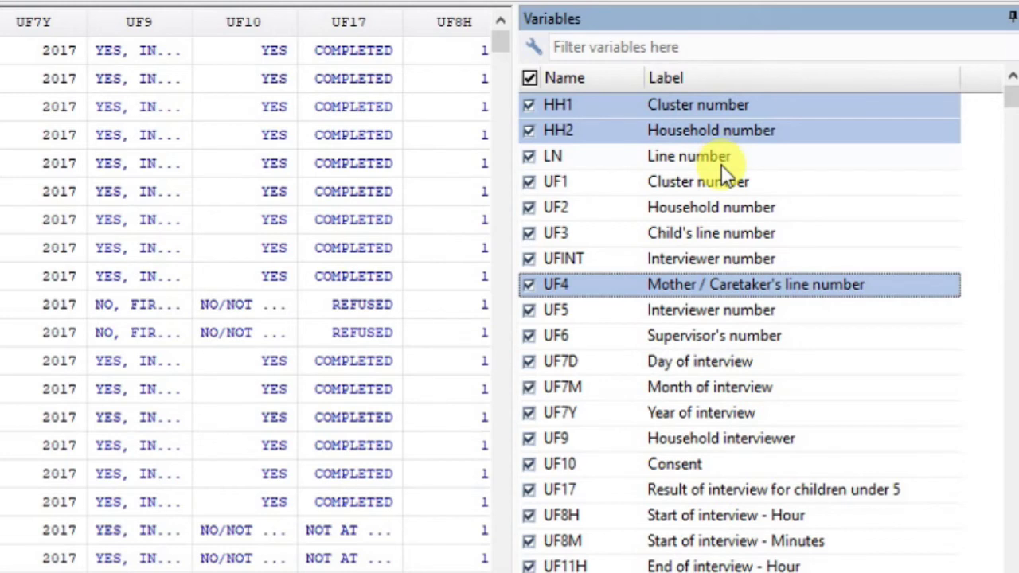
pyautogui.keyDown('ctrl'); pyautogui.click(731, 231); pyautogui.keyUp('ctrl')
pyautogui.rightClick(731, 231)
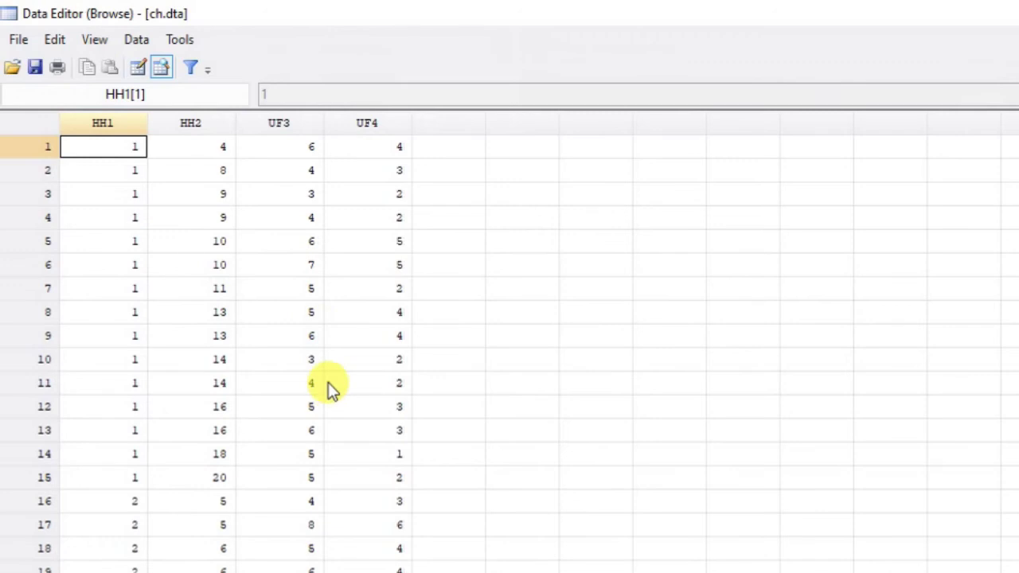
# Step: Compare the household number, child's line number and mother's line number of observations 5 and 6
pyautogui.click(399, 243)
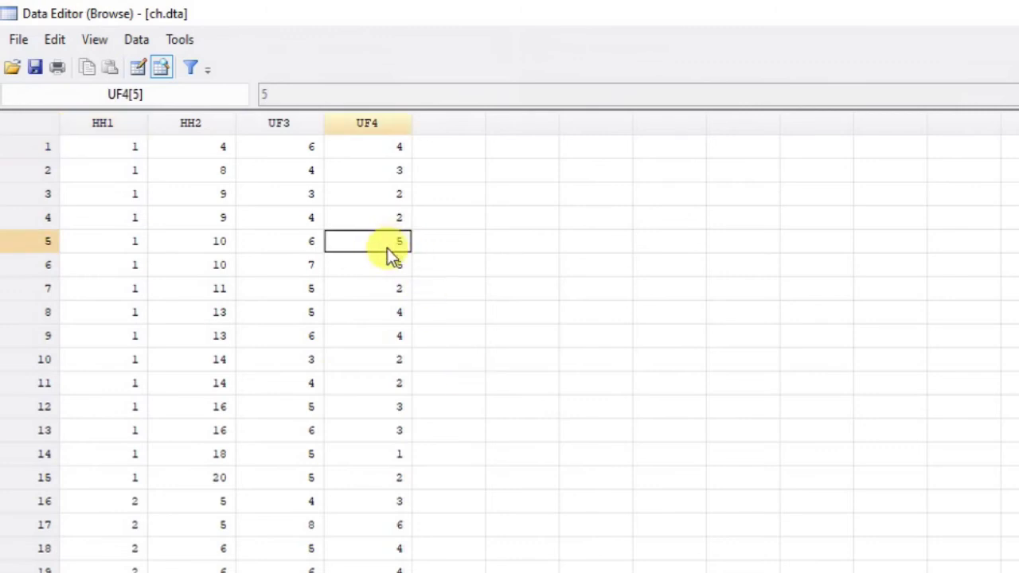
pyautogui.moveTo(387, 247); pyautogui.dragTo(387, 263)
pyautogui.moveTo(179, 248); pyautogui.dragTo(211, 269)
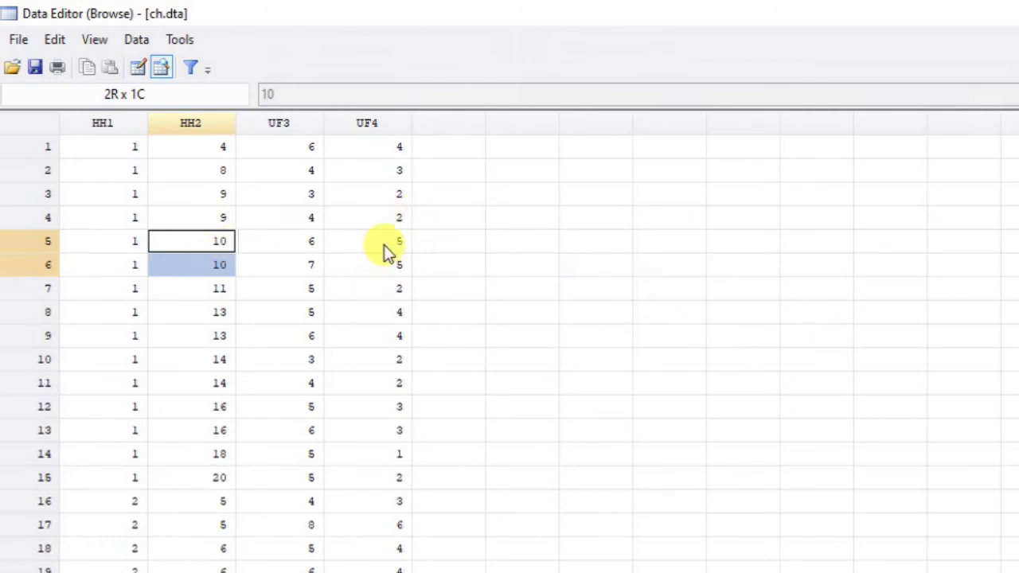
pyautogui.moveTo(384, 243); pyautogui.dragTo(384, 266)
pyautogui.moveTo(305, 249); pyautogui.dragTo(310, 269)
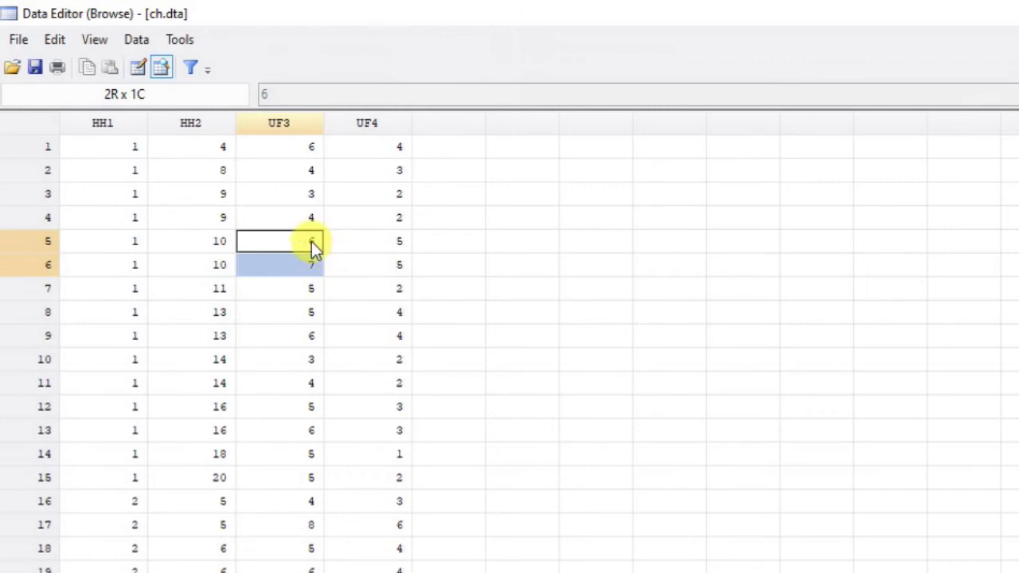
pyautogui.click(311, 241)
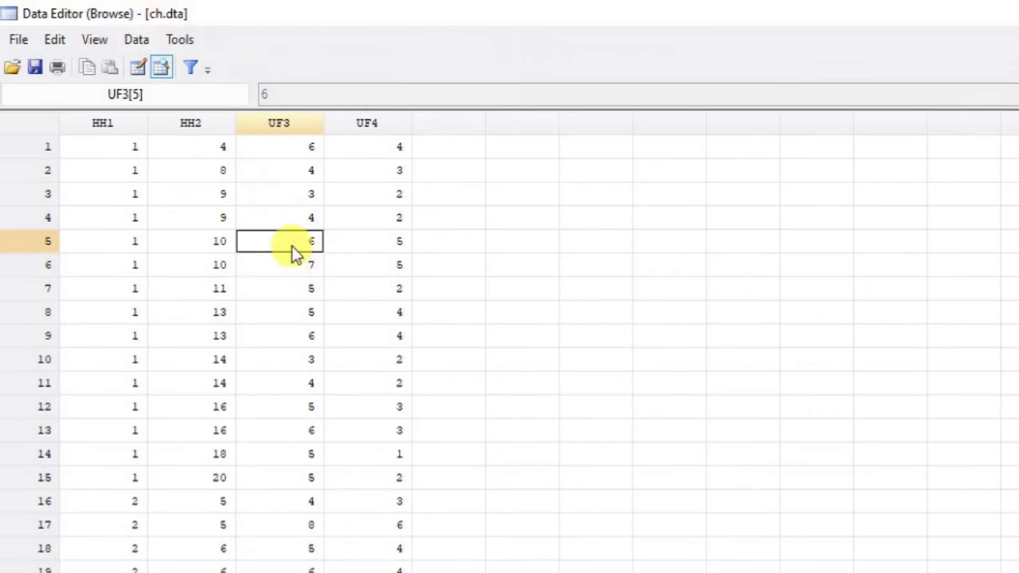
pyautogui.moveTo(294, 253); pyautogui.dragTo(291, 262)
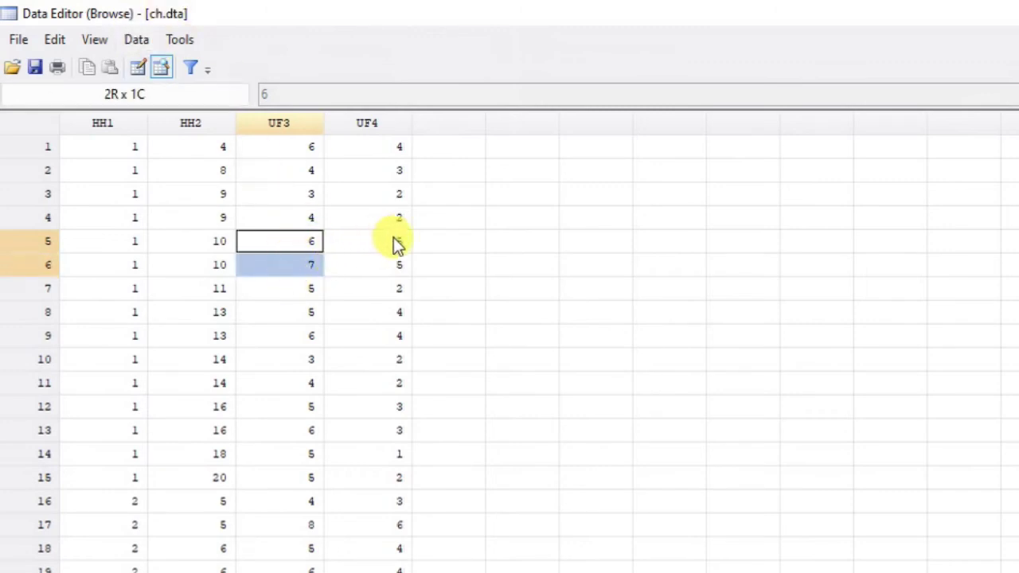
pyautogui.moveTo(396, 239); pyautogui.dragTo(393, 262)
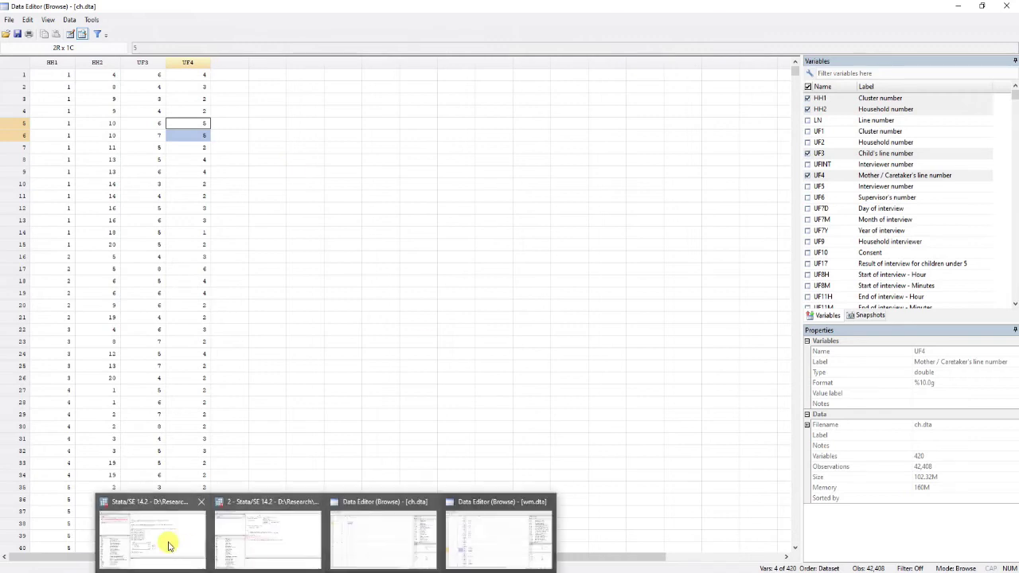
# Step: In the wm.dta Stata session, recall the successful merge m:1 HH1 HH2 command for hh.dta, copy it and clear the command line
pyautogui.click(168, 546)
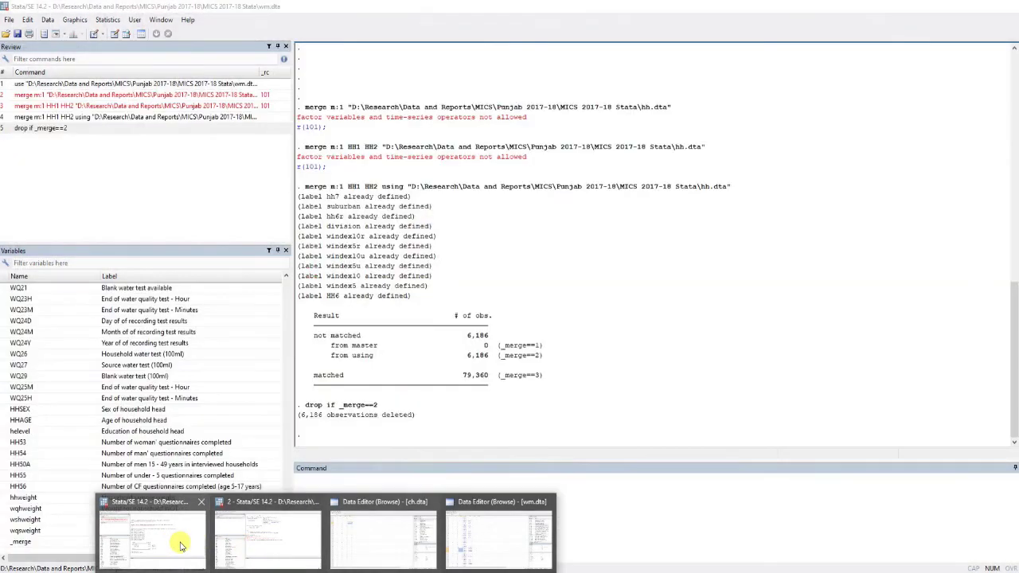
pyautogui.click(180, 546)
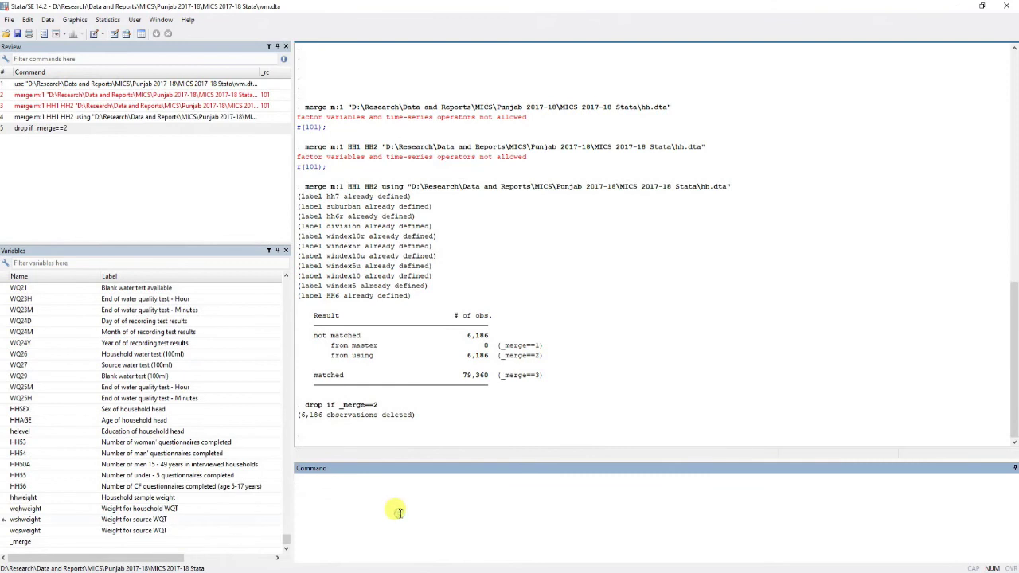
pyautogui.click(151, 118)
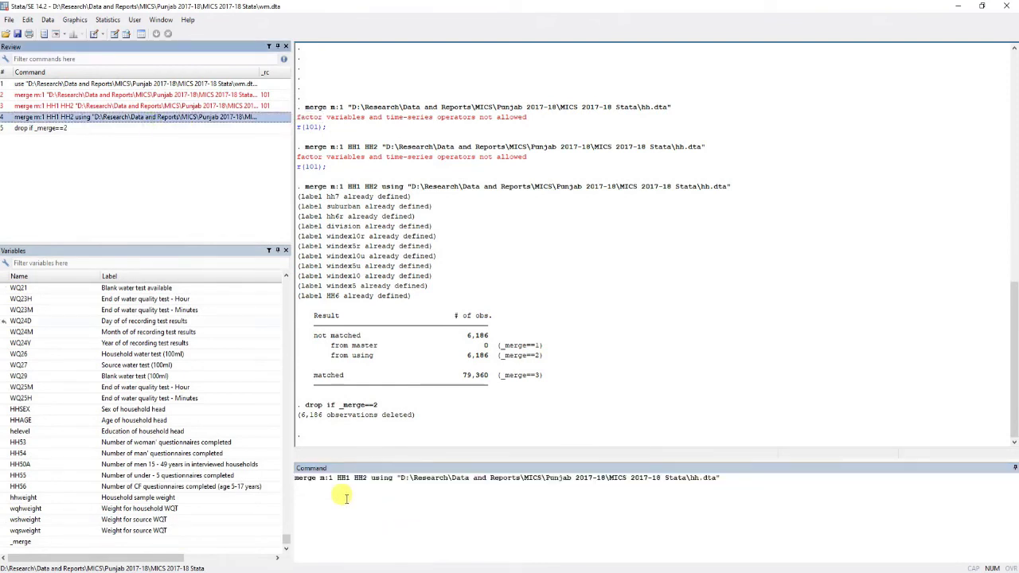
pyautogui.click(326, 477)
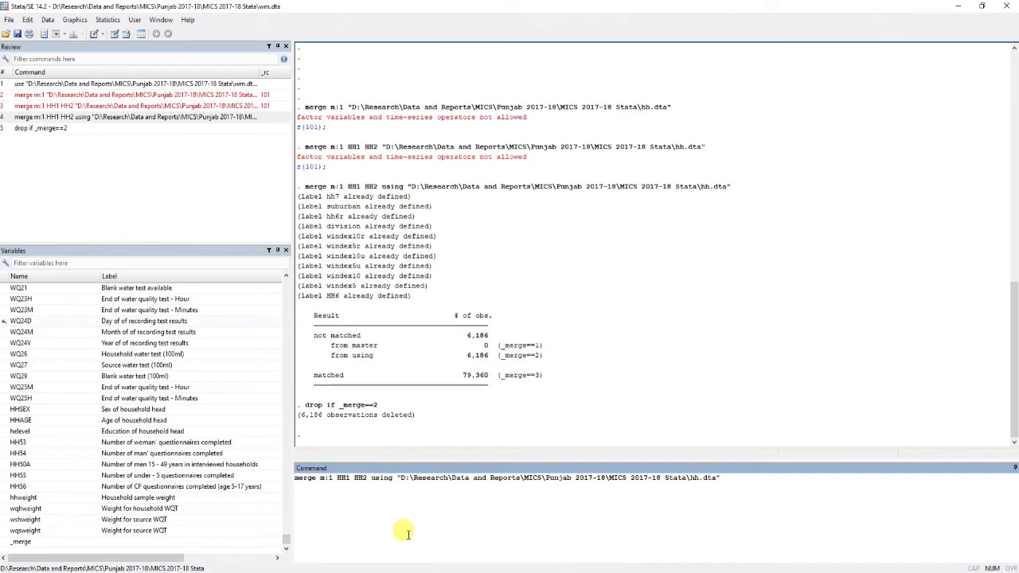
pyautogui.hotkey('ctrl', 'a')
pyautogui.hotkey('ctrl', 'c')
pyautogui.press('Delete')
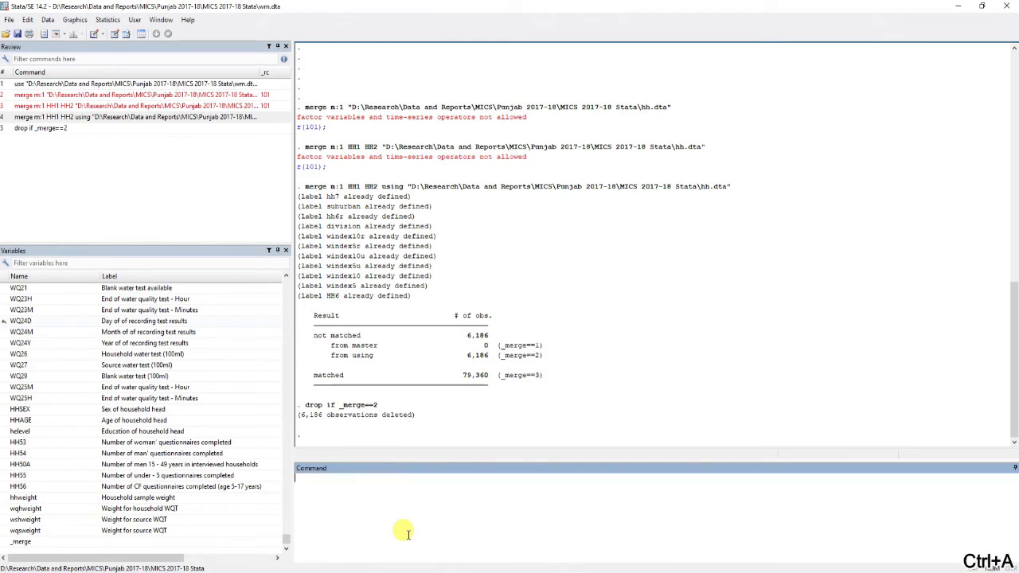
# Step: Generate the mother's line number variable UF4 in wm.dta from WM3 with gen UF4=WM3
pyautogui.moveTo(326, 572)
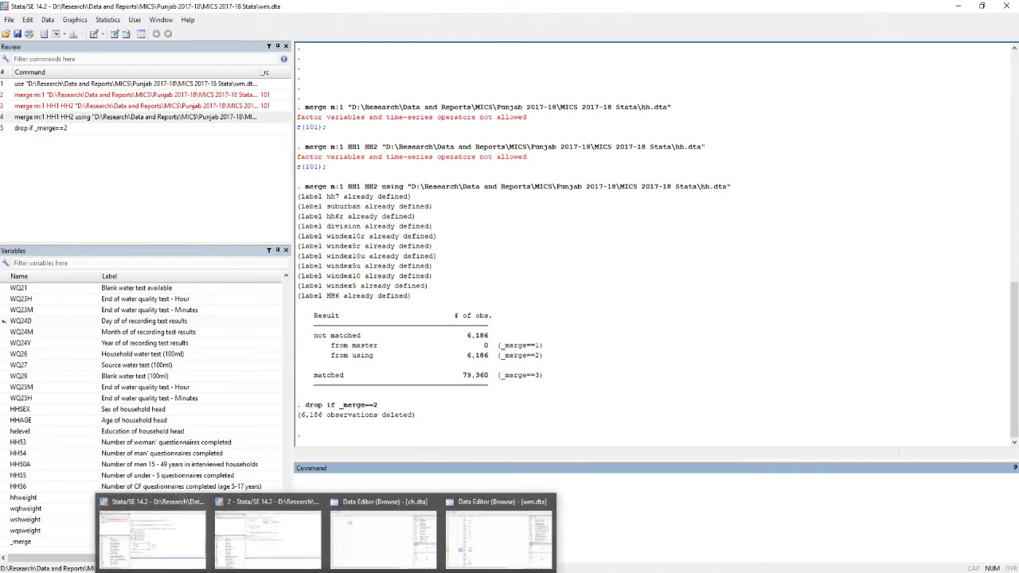
pyautogui.moveTo(495, 532)
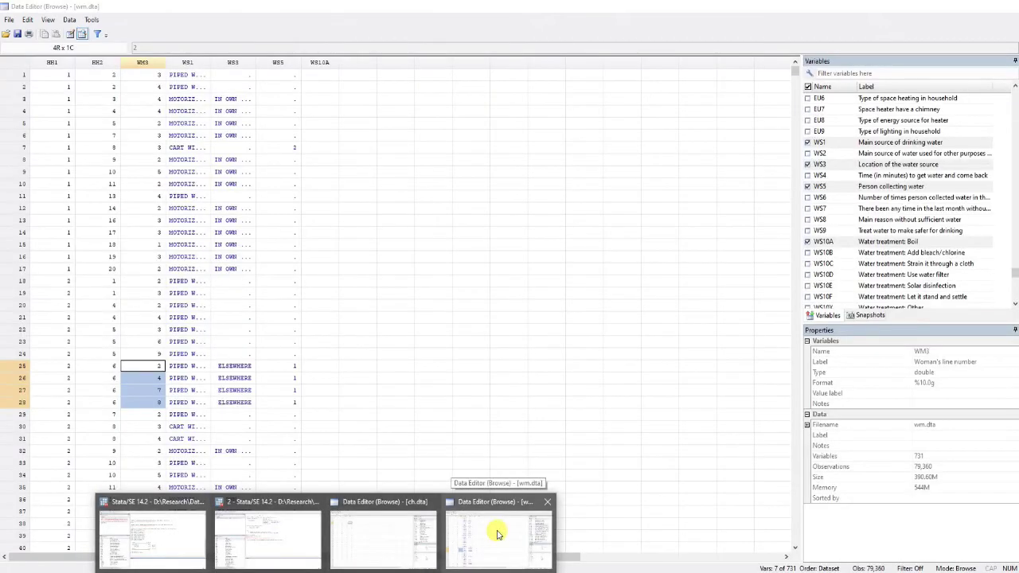
pyautogui.moveTo(420, 541)
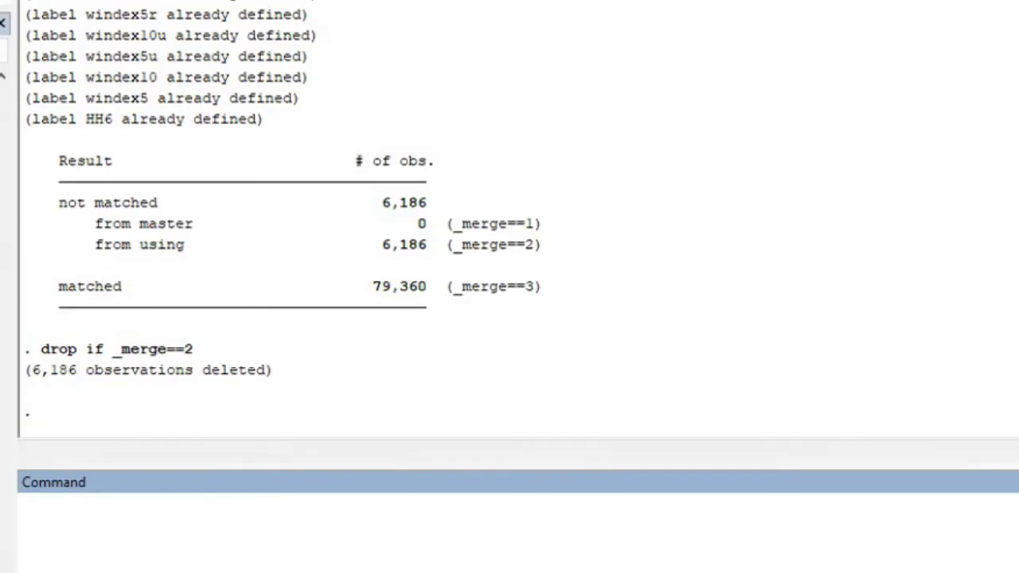
pyautogui.write('gen UF4')
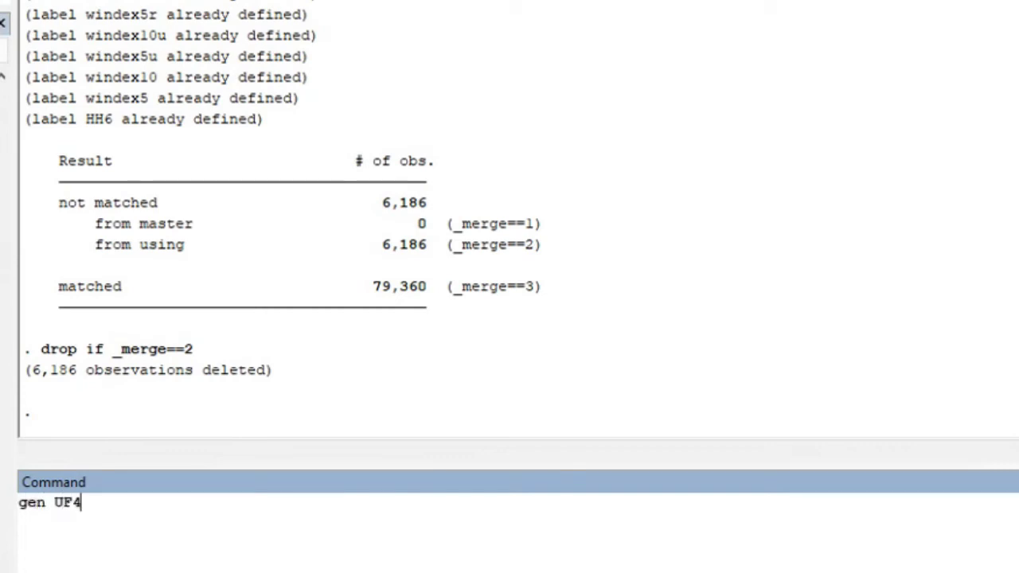
pyautogui.write('=WM')
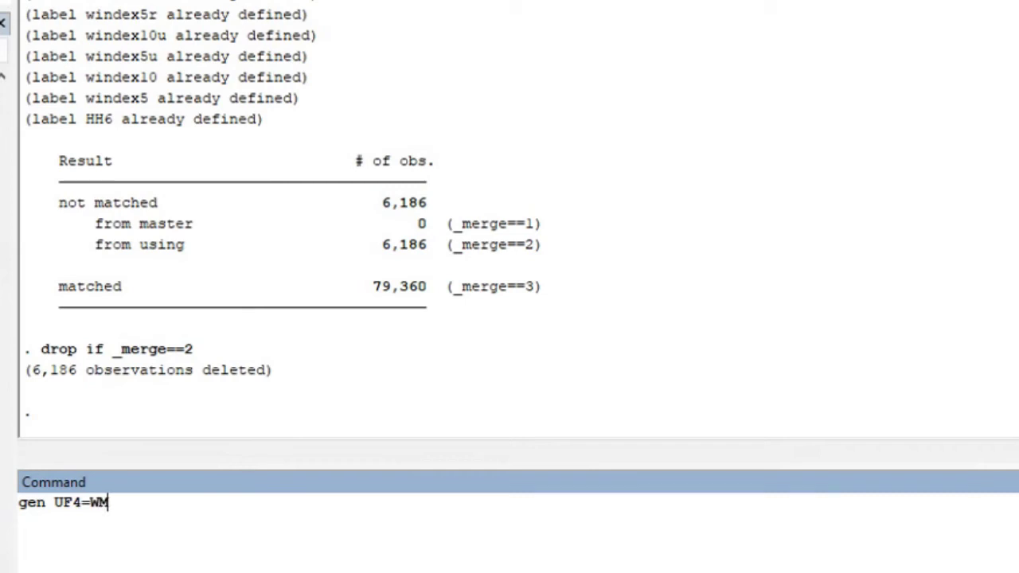
pyautogui.press('BackSpace')
pyautogui.write('M3')
pyautogui.click(363, 541)
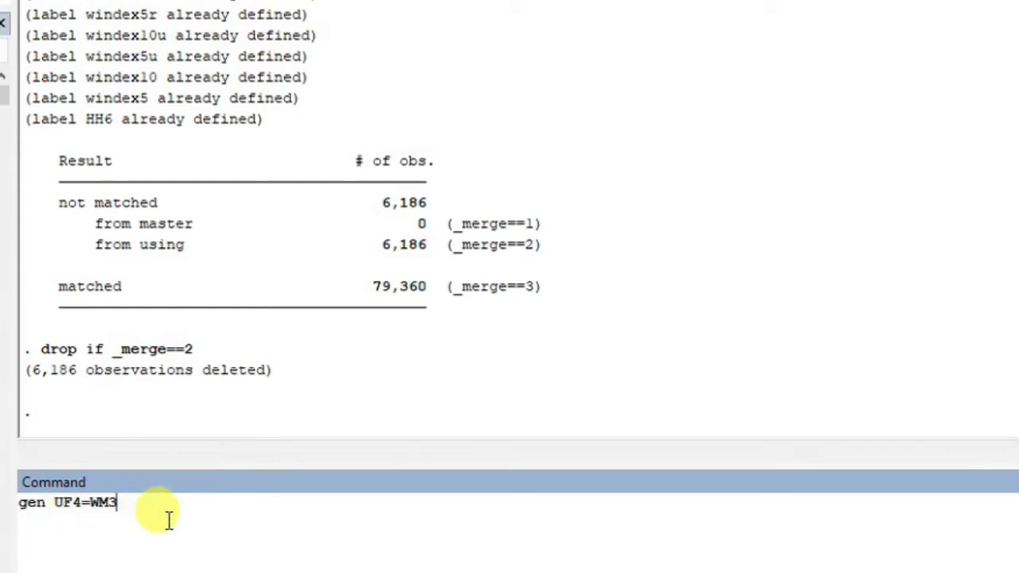
pyautogui.press('Return')
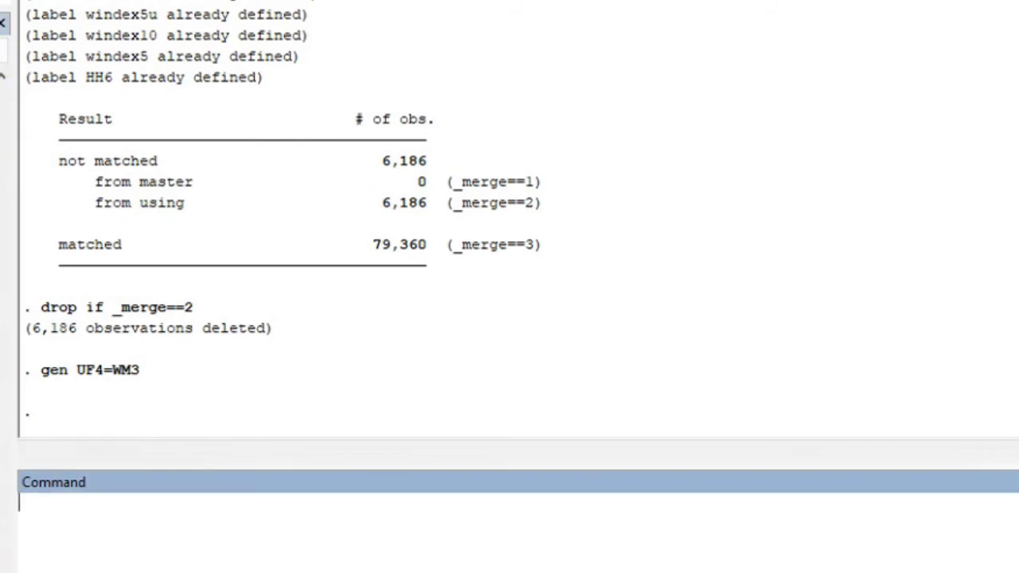
# Step: Paste the copied merge m:1 HH1 HH2 command into the command line and change its using file from hh.dta to ch.dta
pyautogui.hotkey('ctrl', 'v')
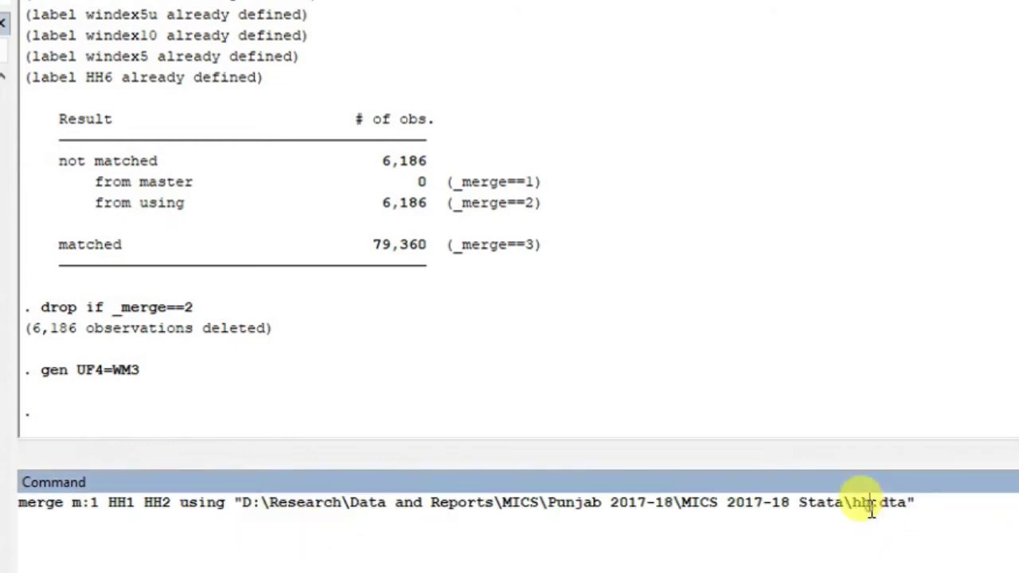
pyautogui.click(870, 502)
pyautogui.hotkey('shift', 'Left')
pyautogui.hotkey('shift', 'Left')
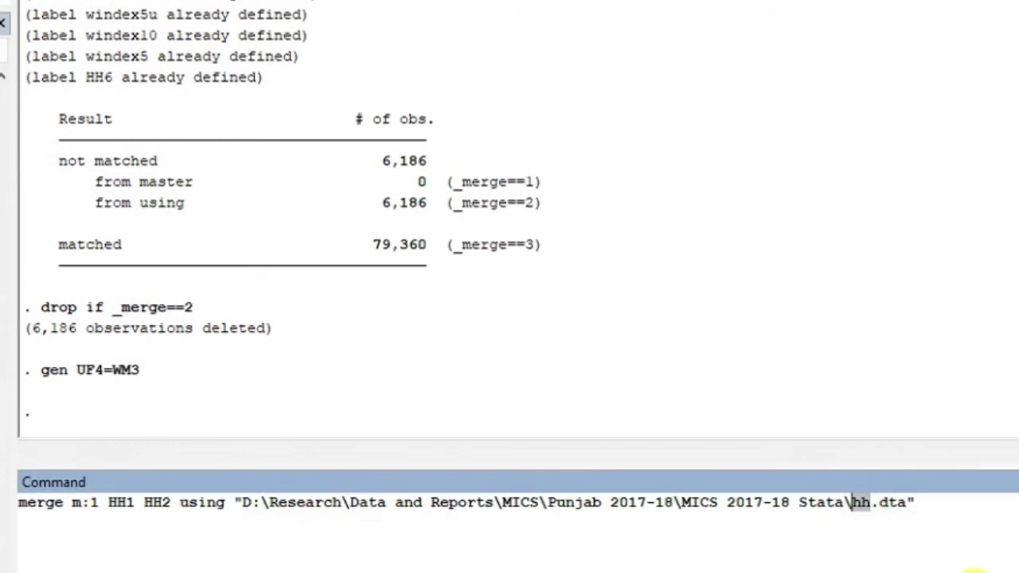
pyautogui.write('ch')
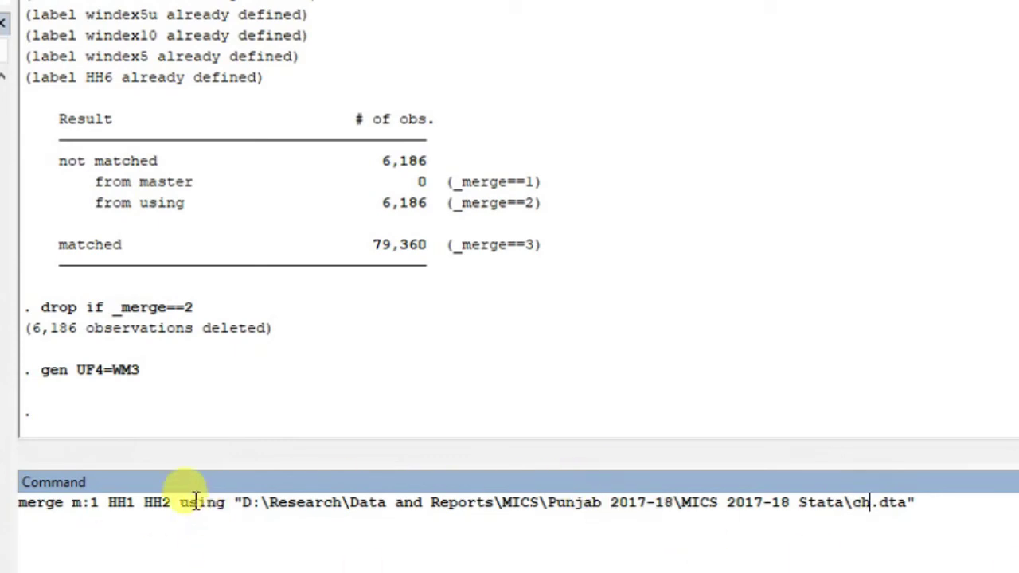
# Step: Add UF4 after HH1 and HH2 as the third key variable in the merge command
pyautogui.click(169, 502)
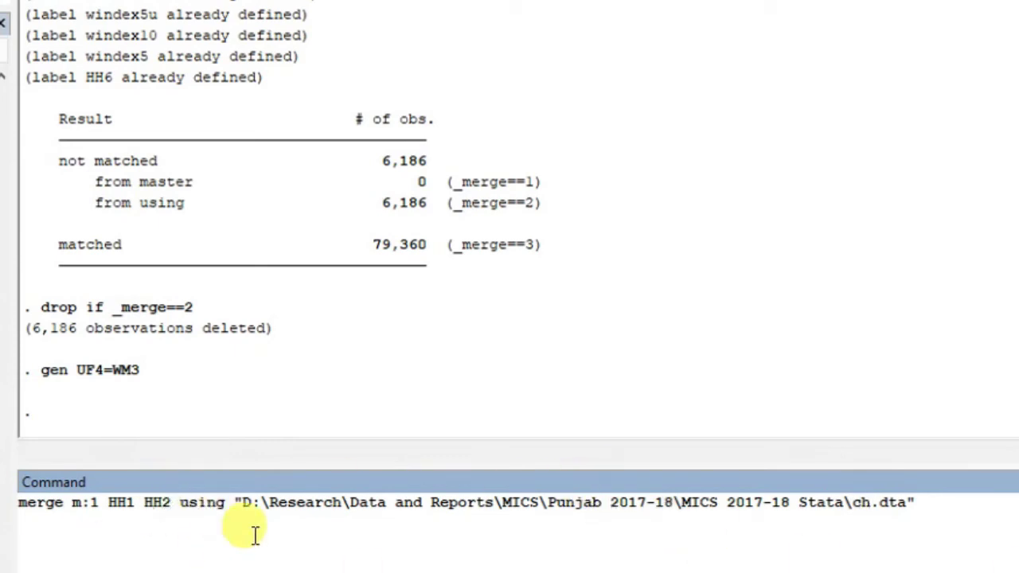
pyautogui.hotkey('ctrl', 'Left')
pyautogui.hotkey('ctrl', 'Left')
pyautogui.hotkey('ctrl', 'Right')
pyautogui.hotkey('ctrl', 'Right')
pyautogui.write('UF')
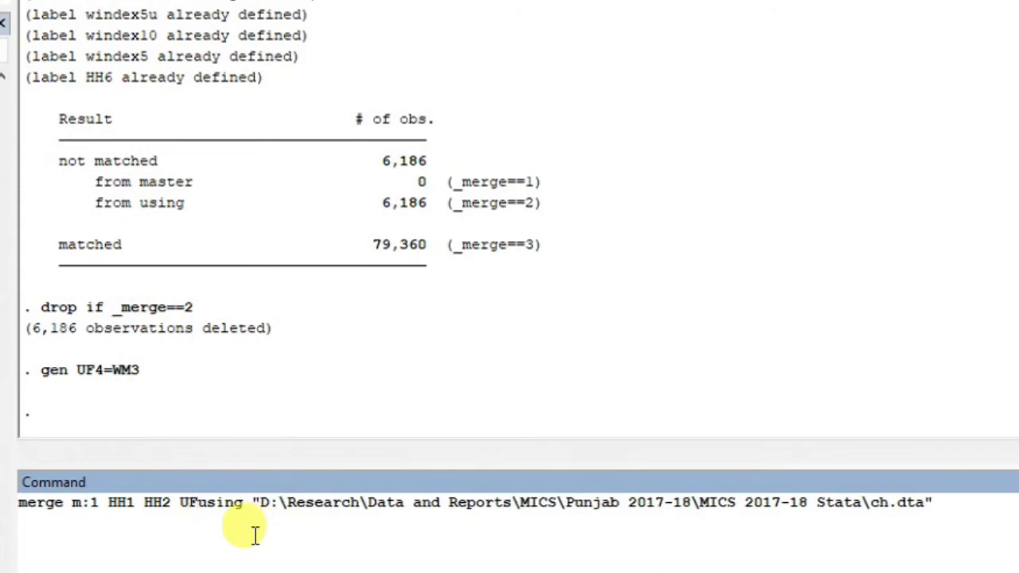
pyautogui.write('4')
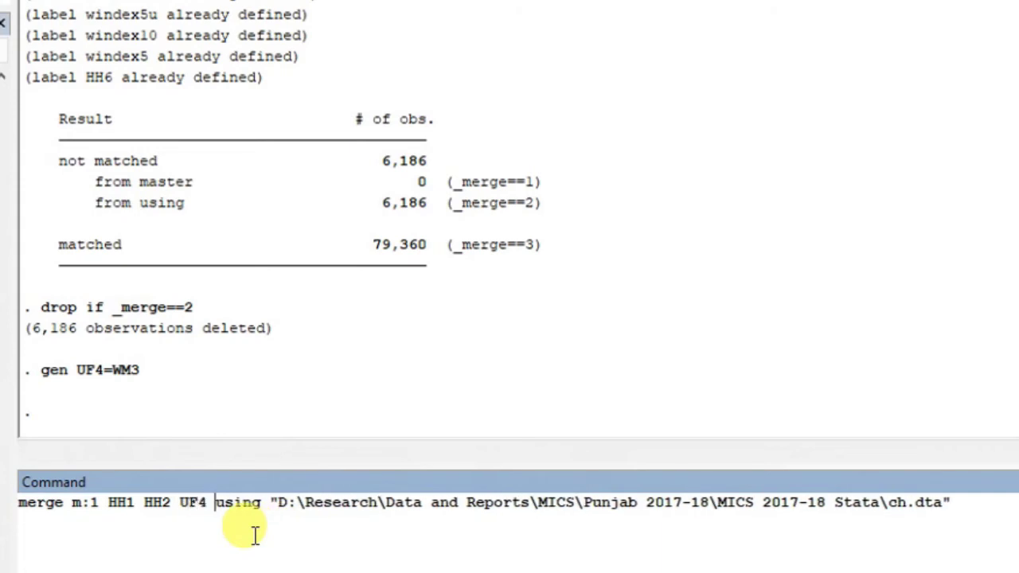
pyautogui.hotkey('ctrl', 'shift', 'Left')
pyautogui.hotkey('ctrl', 'shift', 'Left')
pyautogui.hotkey('ctrl', 'shift', 'Left')
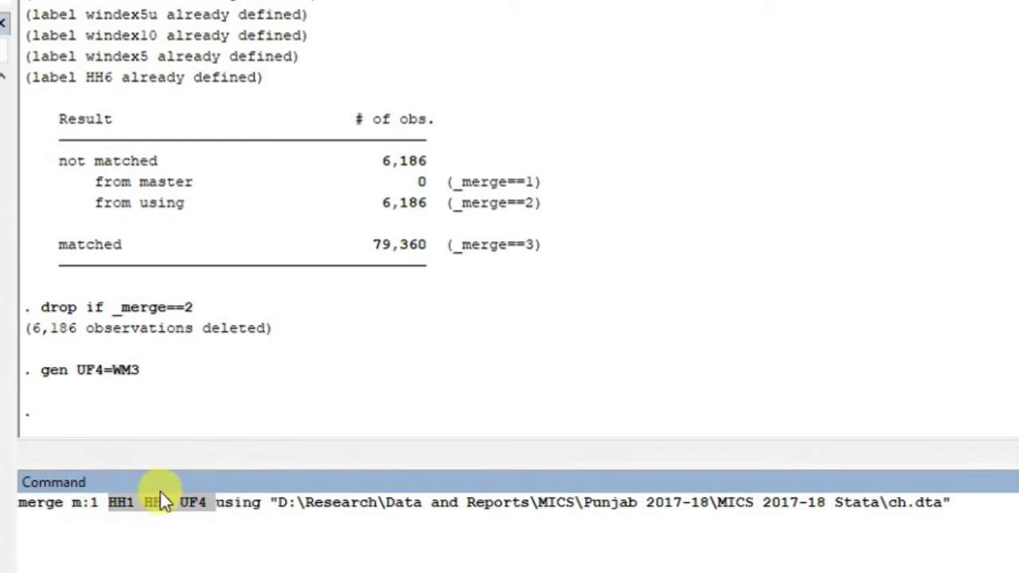
# Step: Change the merge type to 1:m and try to run the merge on HH1, HH2 and UF4 using ch.dta
pyautogui.click(74, 509)
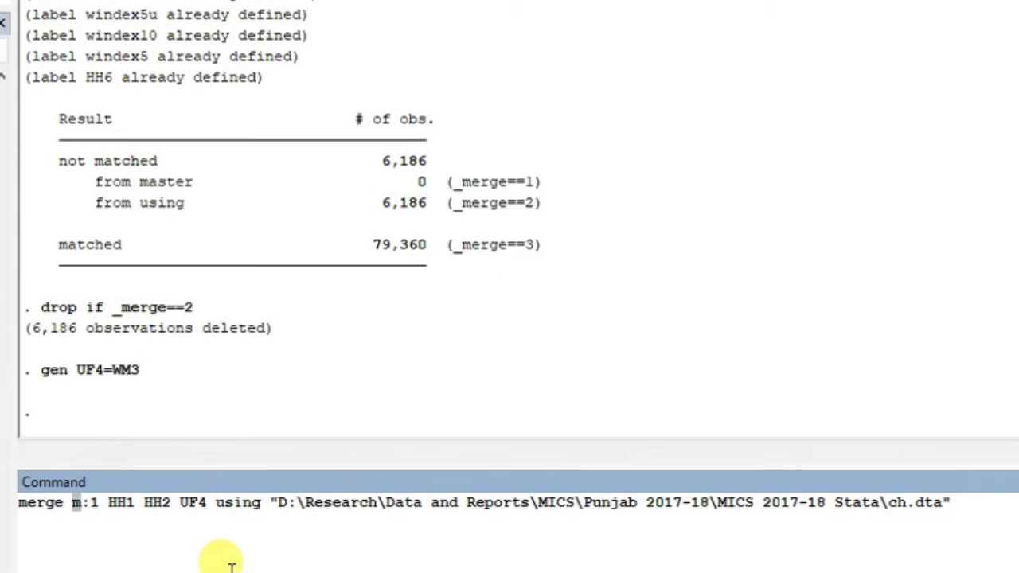
pyautogui.press('Delete')
pyautogui.write('1')
pyautogui.press('Right')
pyautogui.press('Right')
pyautogui.press('Right')
pyautogui.hotkey('ctrl', 'shift', 'Right')
pyautogui.hotkey('ctrl', 'shift', 'Right')
pyautogui.hotkey('ctrl', 'shift', 'Right')
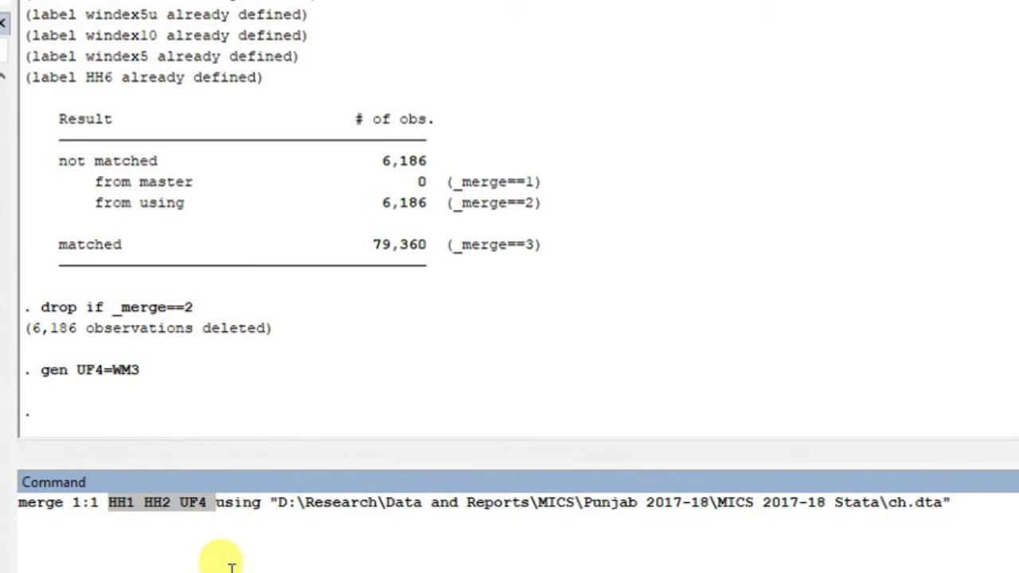
pyautogui.press('Left')
pyautogui.press('Left')
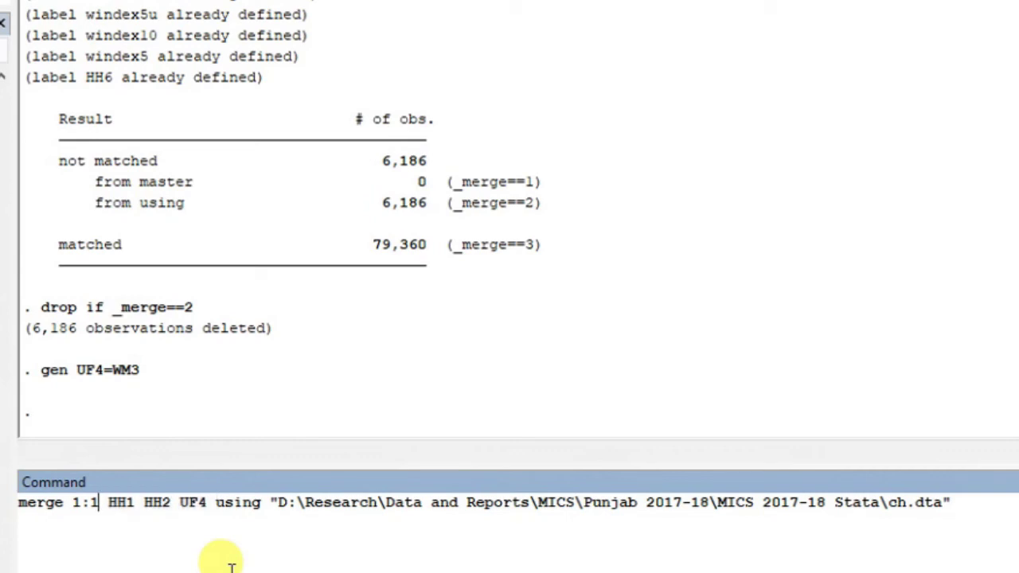
pyautogui.hotkey('shift', 'Left')
pyautogui.write('m')
pyautogui.press('Return')
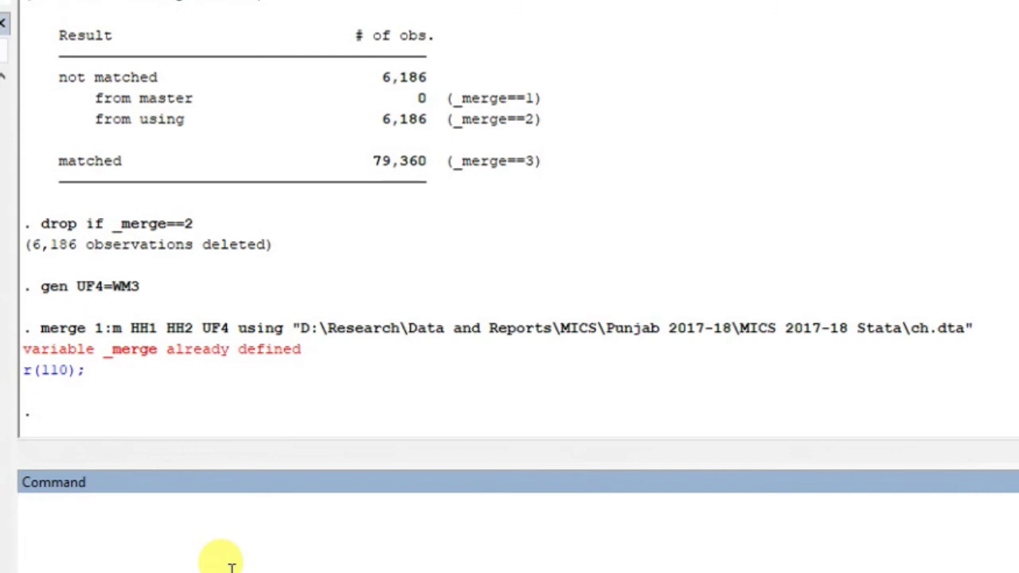
# Step: Drop the _merge variable and rerun the merge 1:m HH1 HH2 UF4 command using ch.dta
pyautogui.write('drop')
pyautogui.write('_merge')
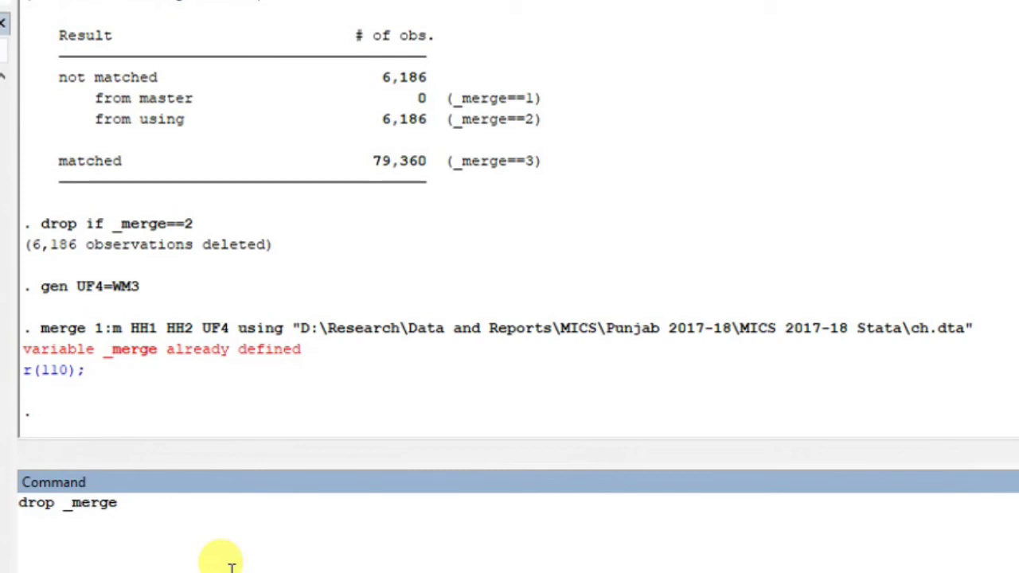
pyautogui.press('Return')
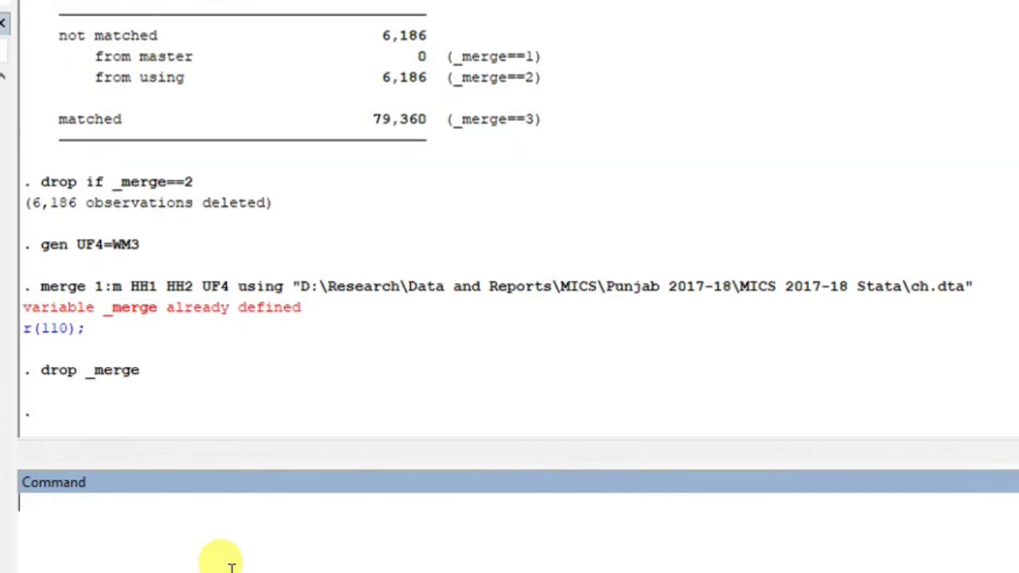
pyautogui.press('pageup')
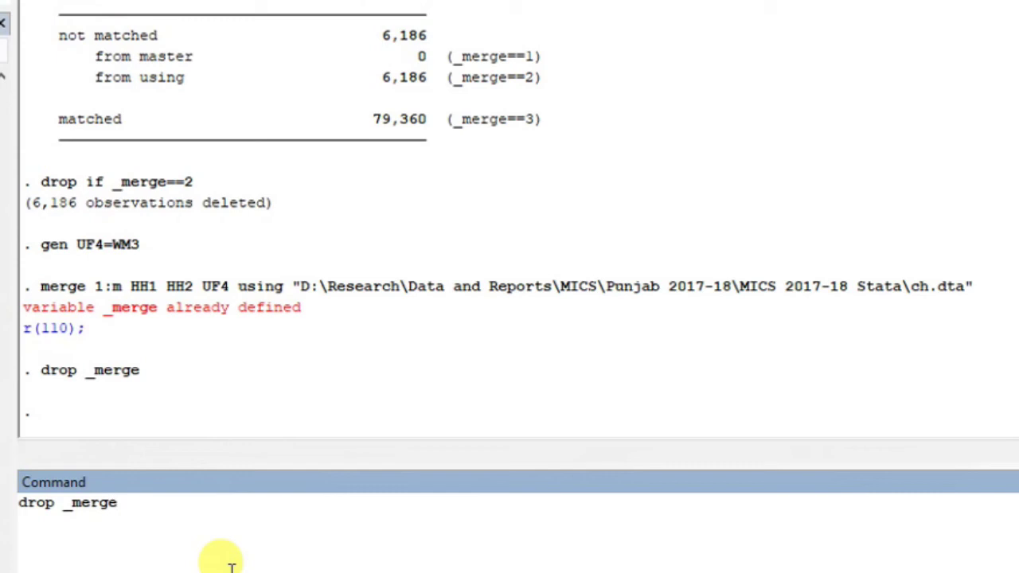
pyautogui.press('pageup')
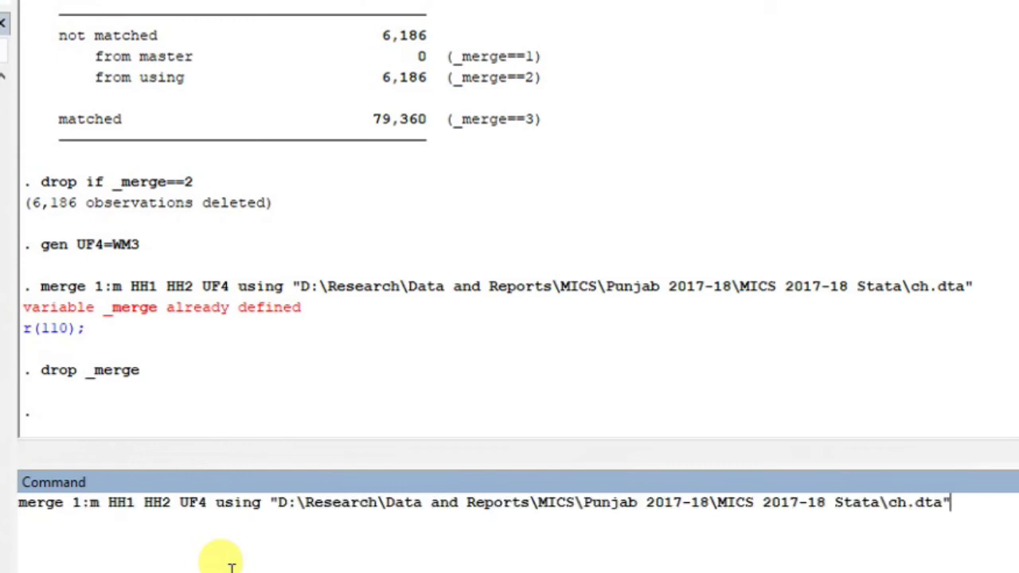
pyautogui.press('Return')
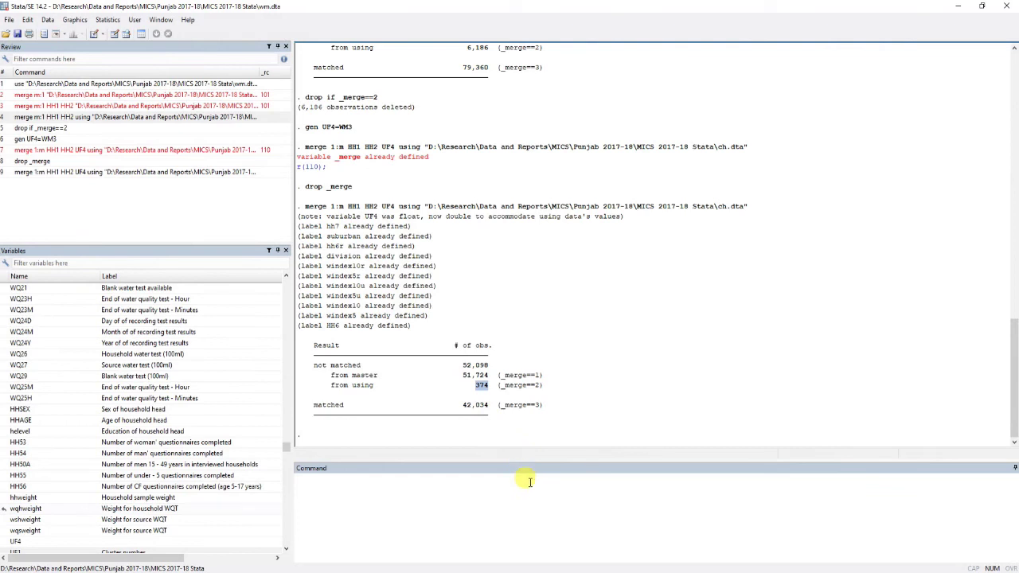
# Step: Open the merged dataset in the Data Editor's browse mode and bring up its variable list
pyautogui.click(526, 480)
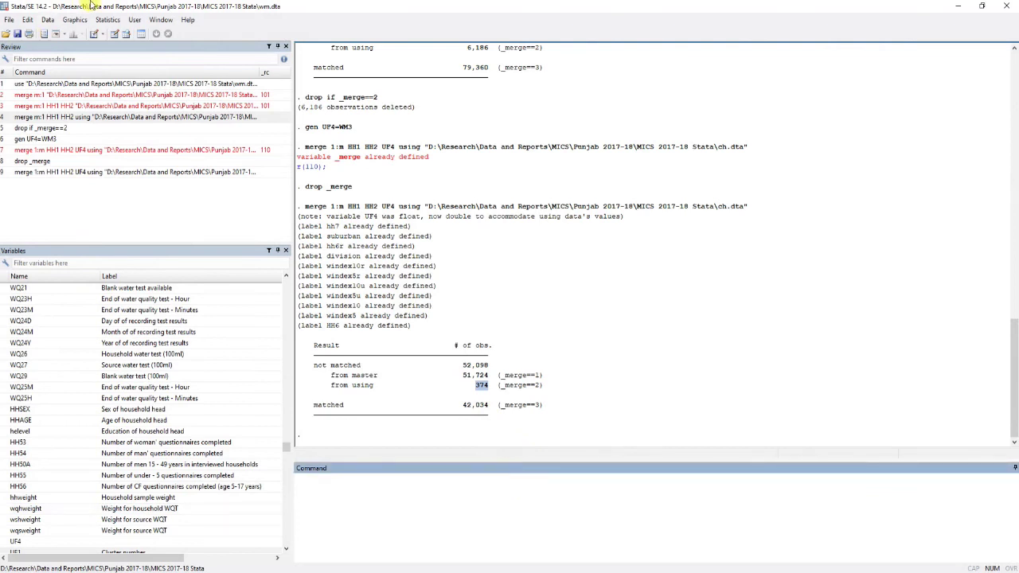
pyautogui.click(126, 33)
pyautogui.moveTo(997, 116); pyautogui.dragTo(998, 58)
pyautogui.click(879, 237)
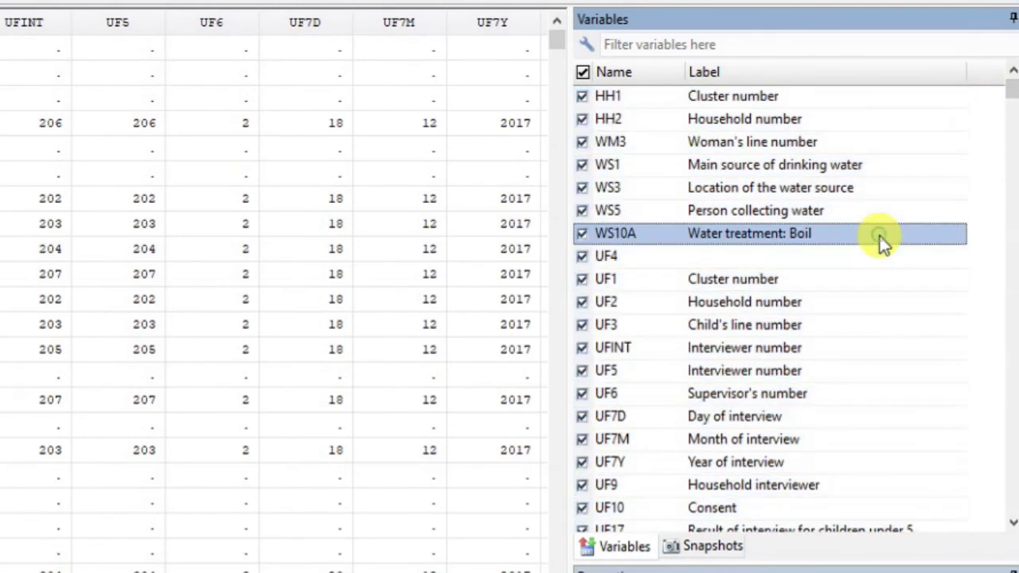
# Step: Show only the variables HH1, HH2, WM3, WB4, WB5, WS11, UF3, IM16 and CA1 in the Data Editor
pyautogui.click(726, 102)
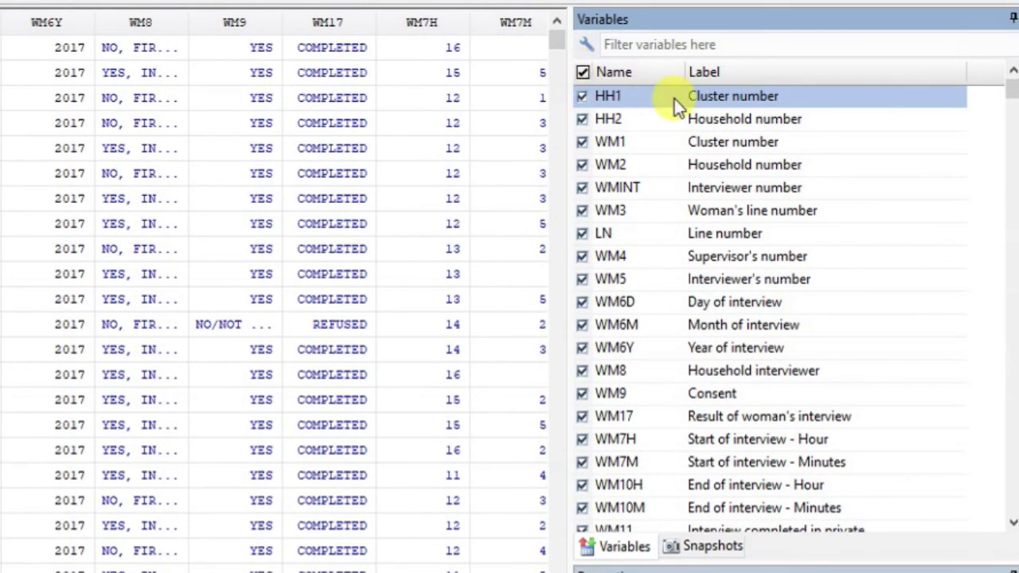
pyautogui.keyDown('shift'); pyautogui.click(774, 123); pyautogui.keyUp('shift')
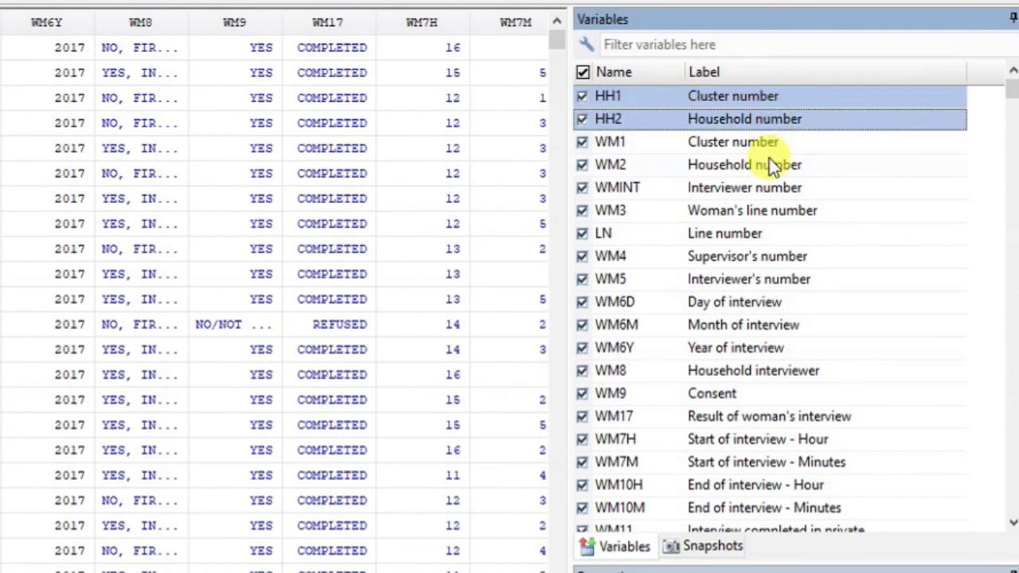
pyautogui.keyDown('ctrl'); pyautogui.click(769, 210); pyautogui.keyUp('ctrl')
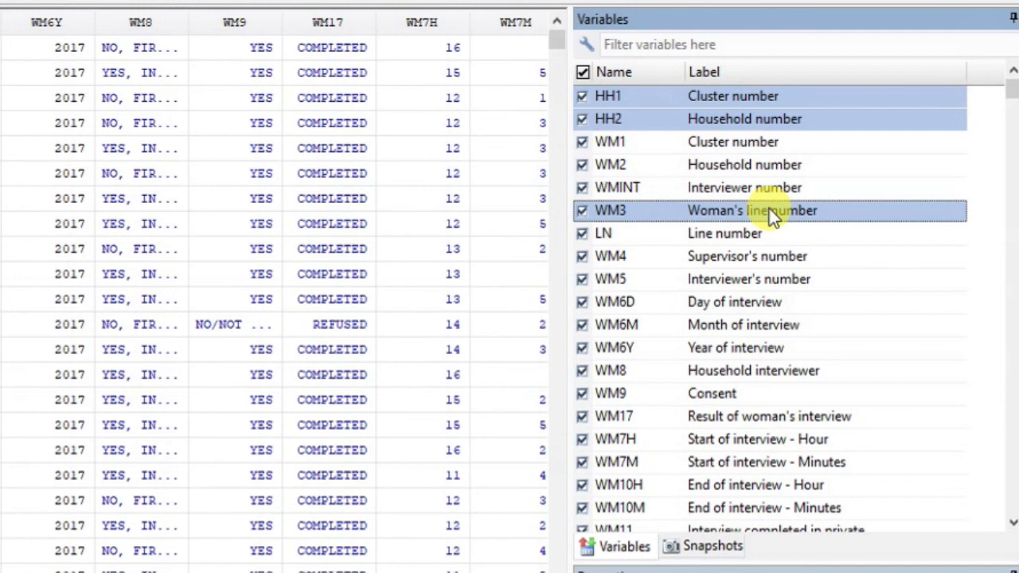
pyautogui.scroll(-4, 769, 208)
pyautogui.scroll(-4, 769, 209)
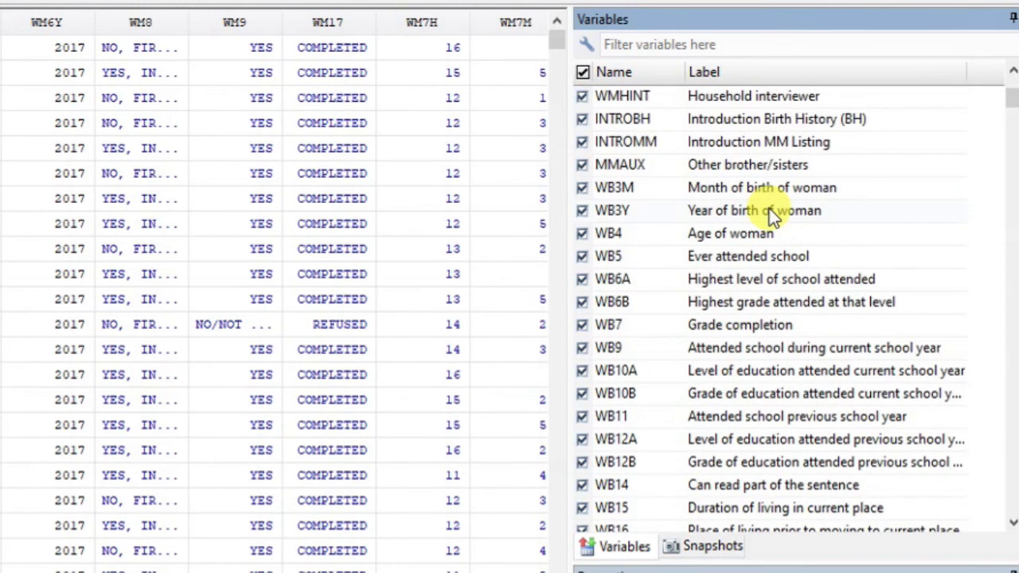
pyautogui.keyDown('ctrl'); pyautogui.click(758, 233); pyautogui.keyUp('ctrl')
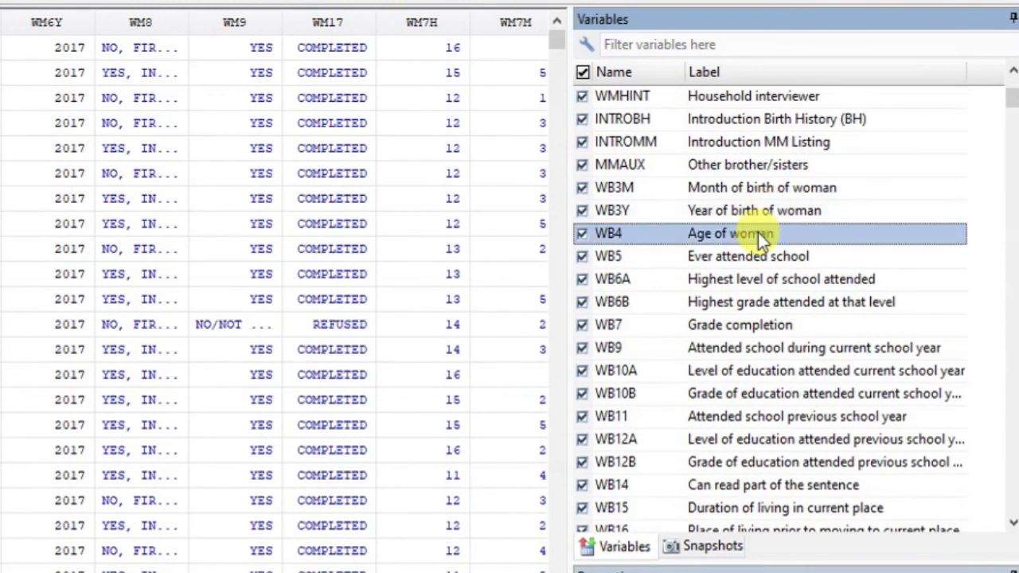
pyautogui.keyDown('ctrl'); pyautogui.click(765, 252); pyautogui.keyUp('ctrl')
pyautogui.scroll(-5, 765, 250)
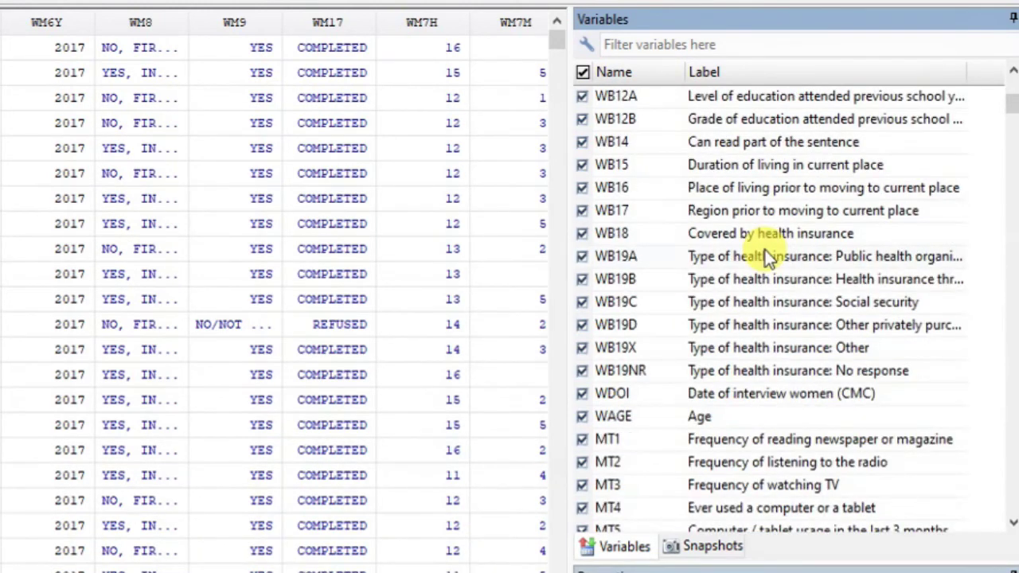
pyautogui.scroll(-12, 765, 249)
pyautogui.scroll(-20, 764, 250)
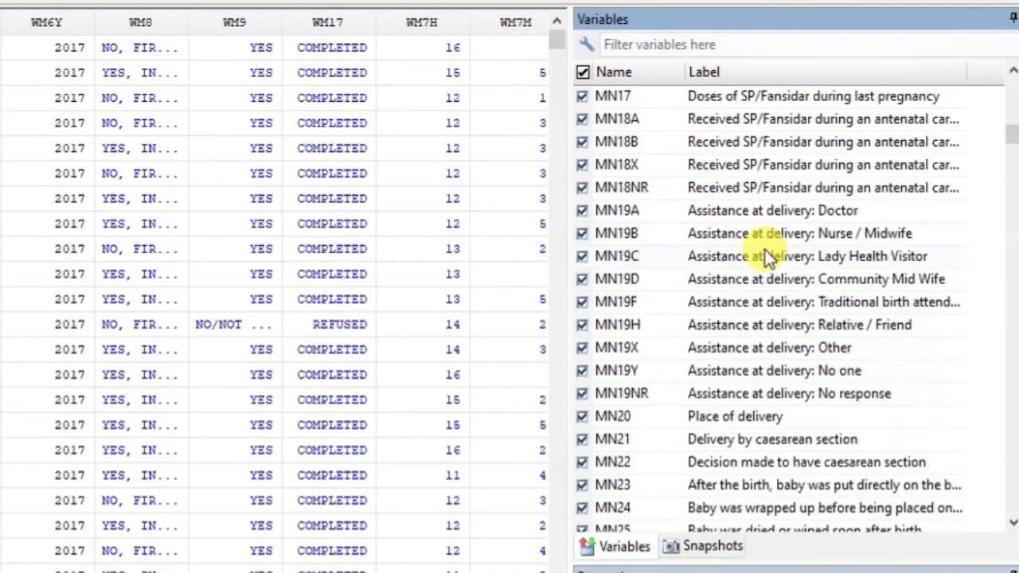
pyautogui.scroll(-13, 759, 246)
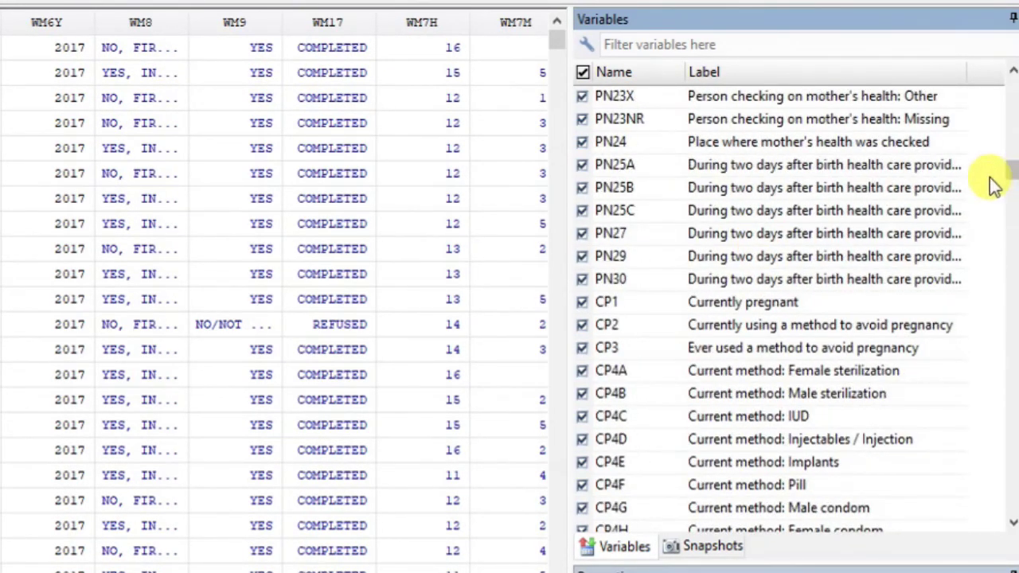
pyautogui.moveTo(1009, 170); pyautogui.dragTo(1010, 434)
pyautogui.scroll(-20, 794, 325)
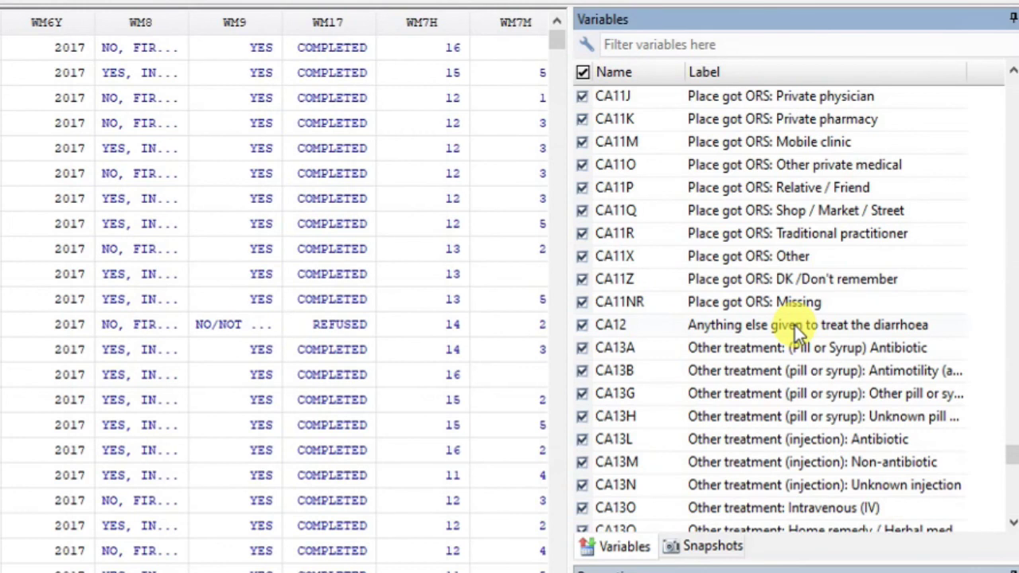
pyautogui.scroll(6, 795, 325)
pyautogui.scroll(6, 795, 325)
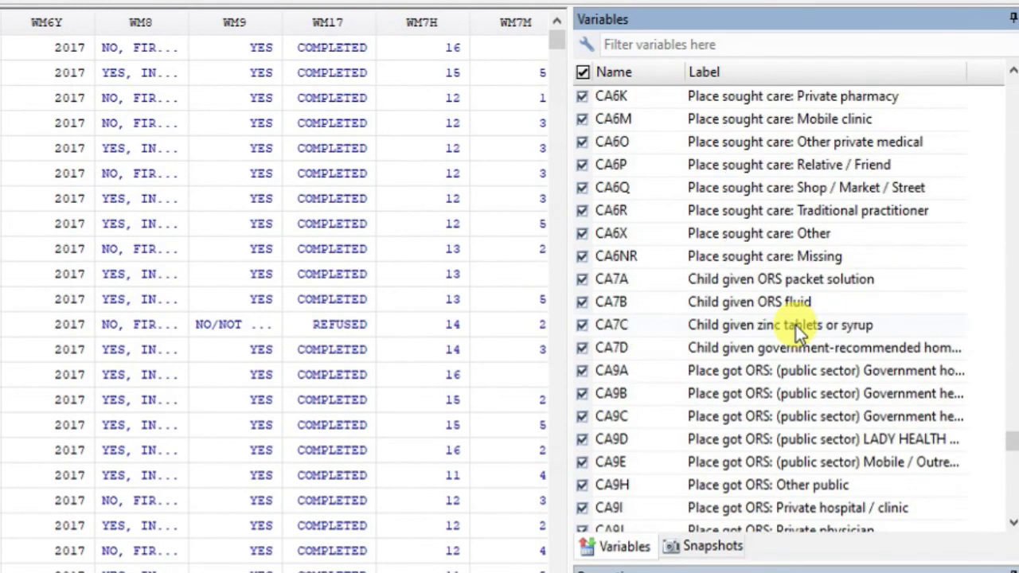
pyautogui.scroll(4, 795, 325)
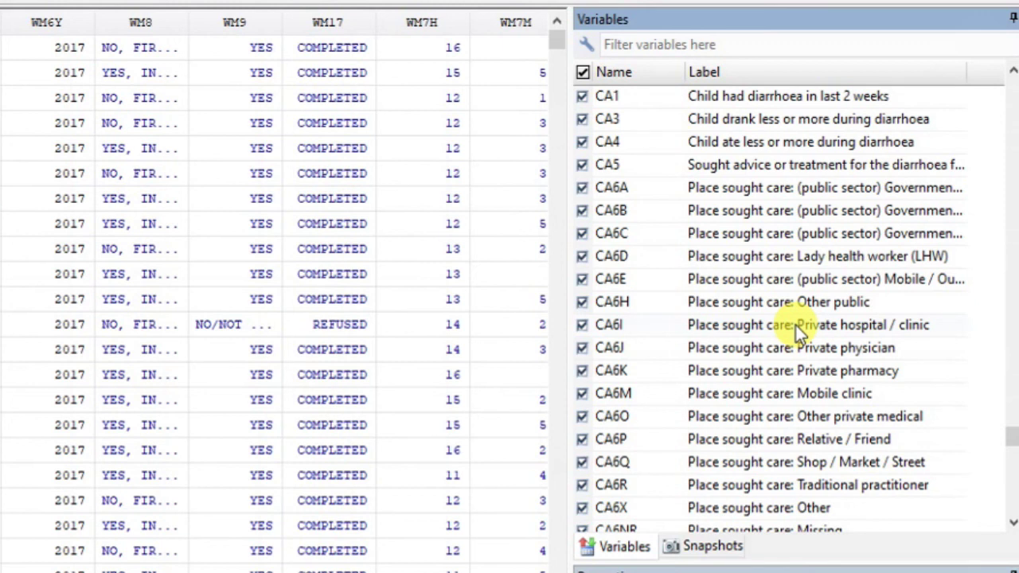
pyautogui.click(743, 101)
pyautogui.rightClick(743, 100)
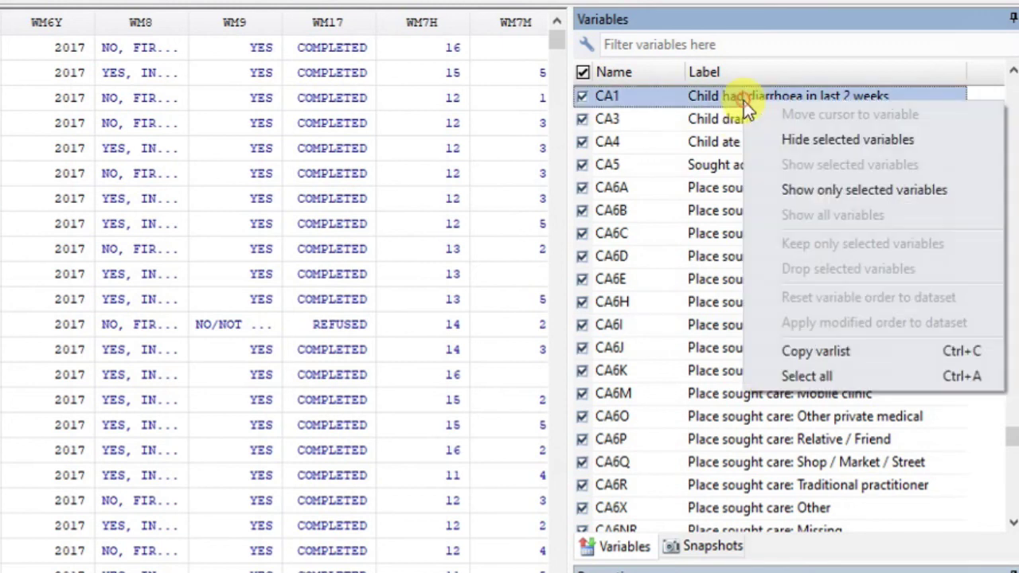
pyautogui.click(823, 190)
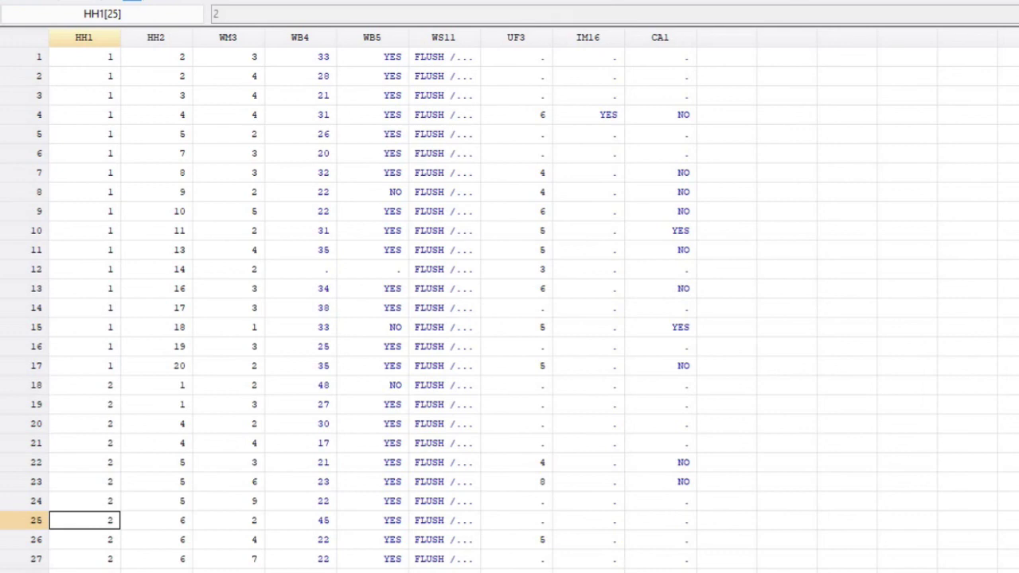
# Step: Examine the child's line number, woman's line number and household number of observation 4 in the merged data
pyautogui.click(534, 116)
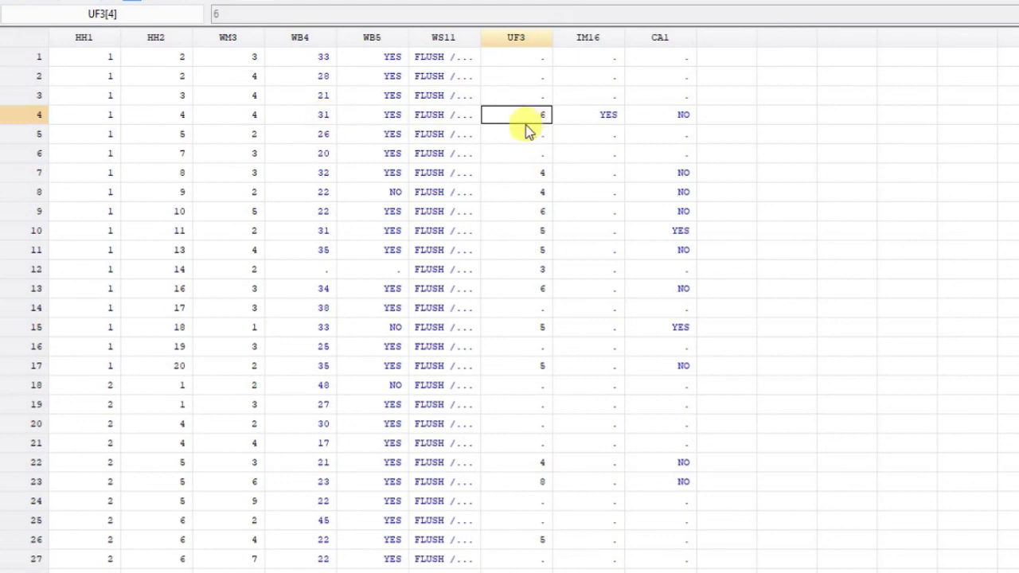
pyautogui.click(261, 116)
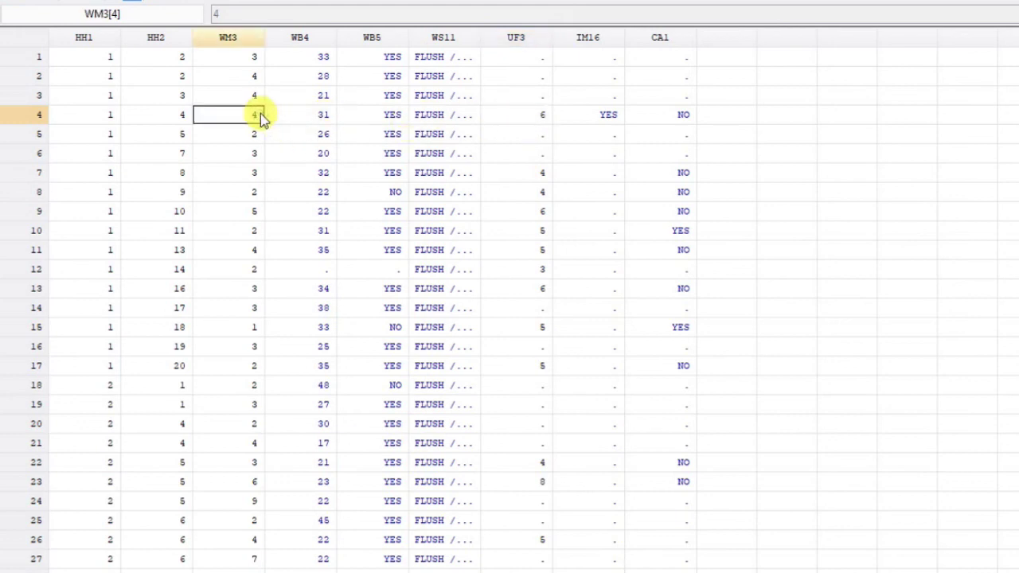
pyautogui.click(187, 116)
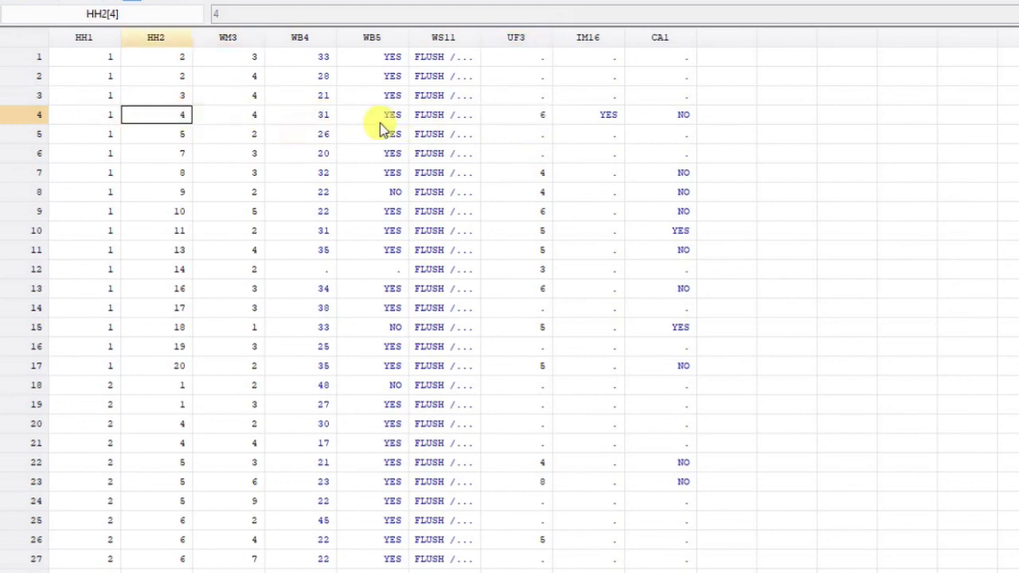